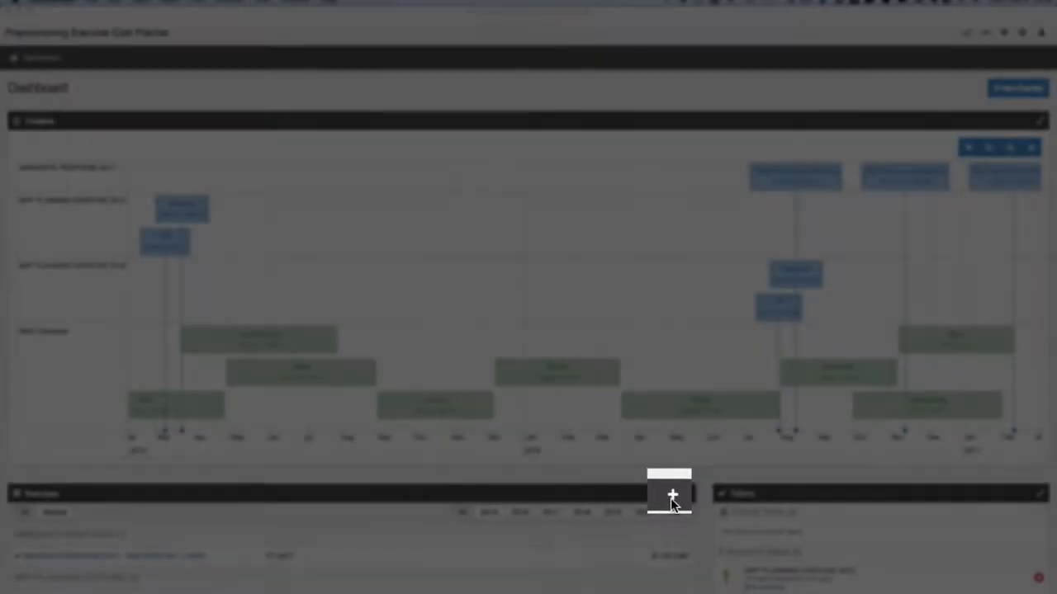
Start a new exercise, picking IMMEDIATE RESPONSE as the exercise name and I MEF as the executing force.
left_click(671, 496)
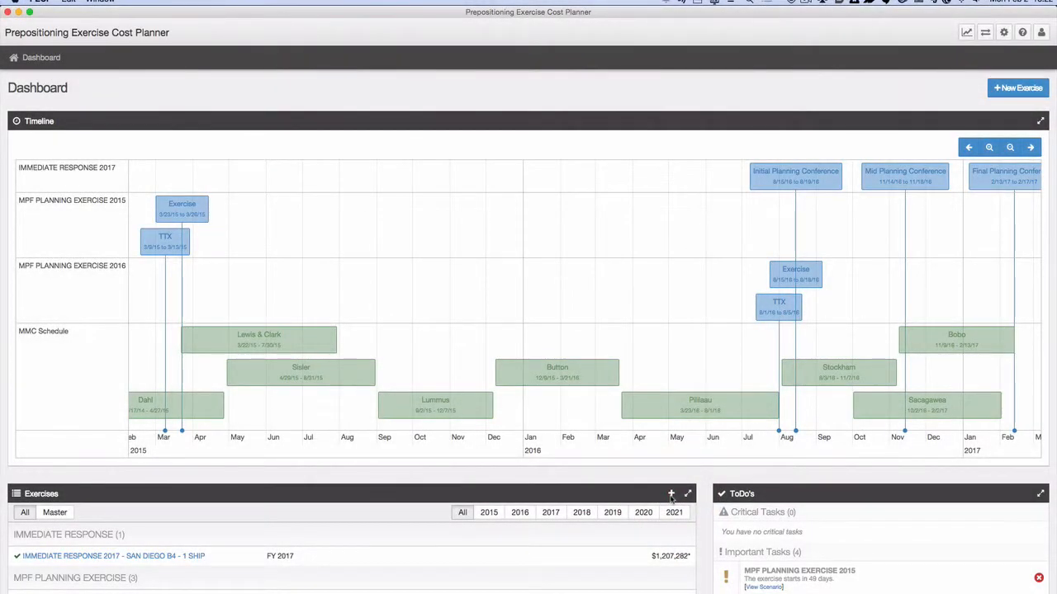
left_click(673, 495)
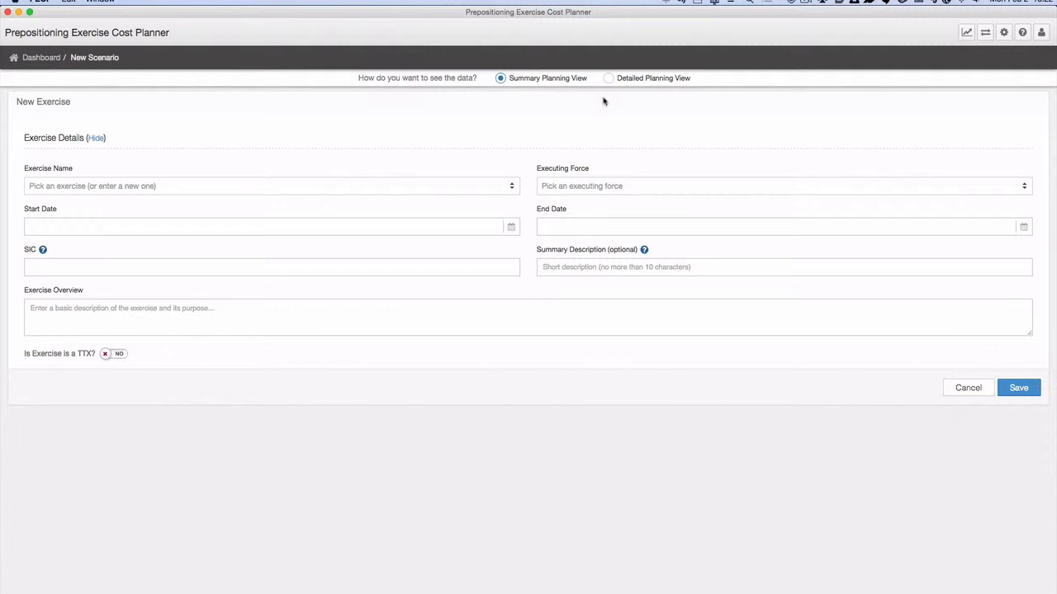
left_click(510, 186)
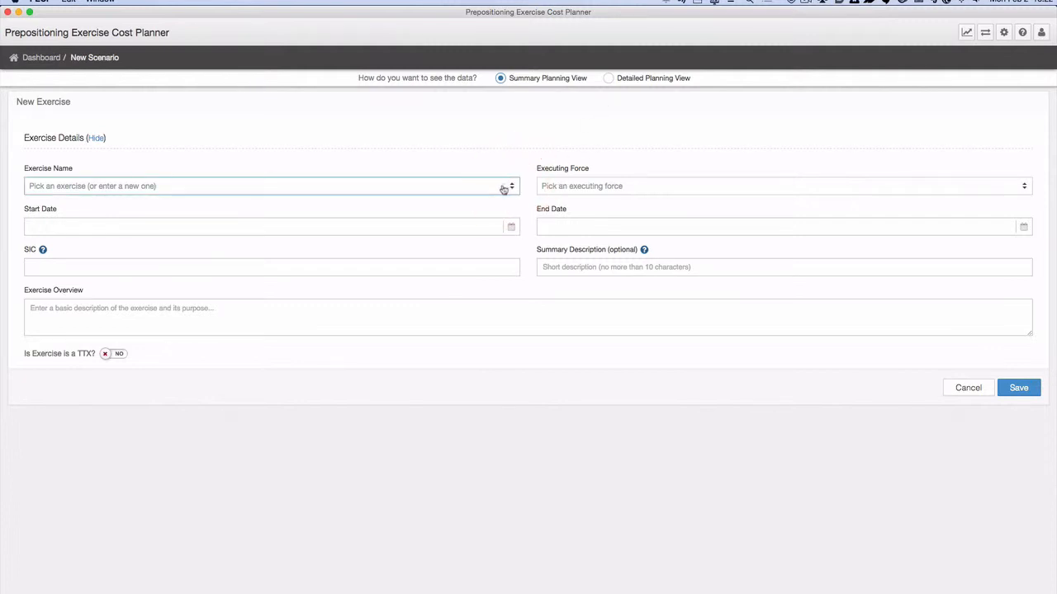
left_click(502, 188)
scroll(441, 259, "down", 3)
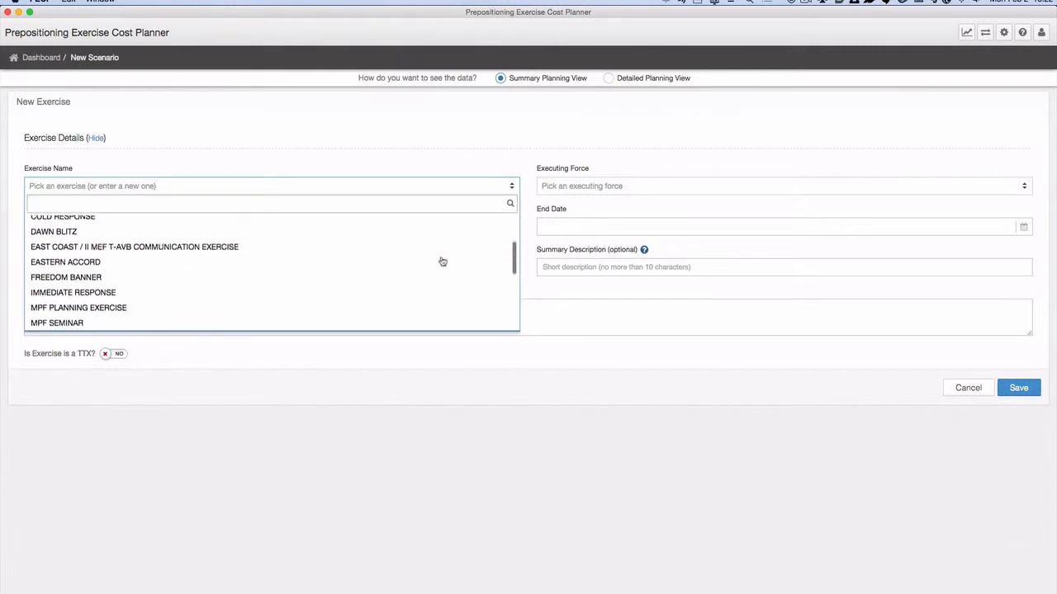
scroll(442, 262, "down", 1)
left_click(435, 268)
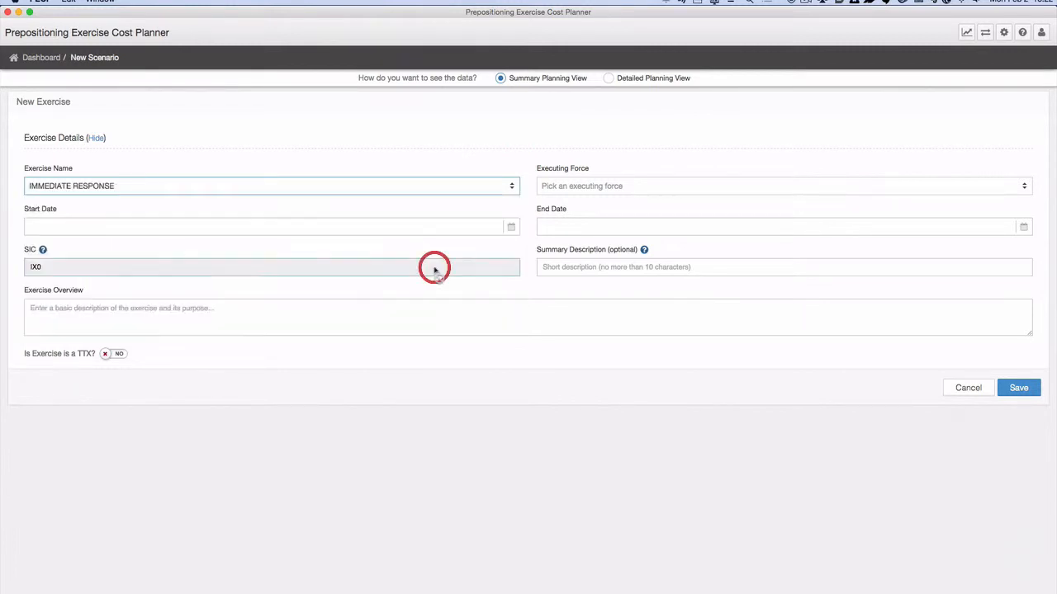
left_click(597, 188)
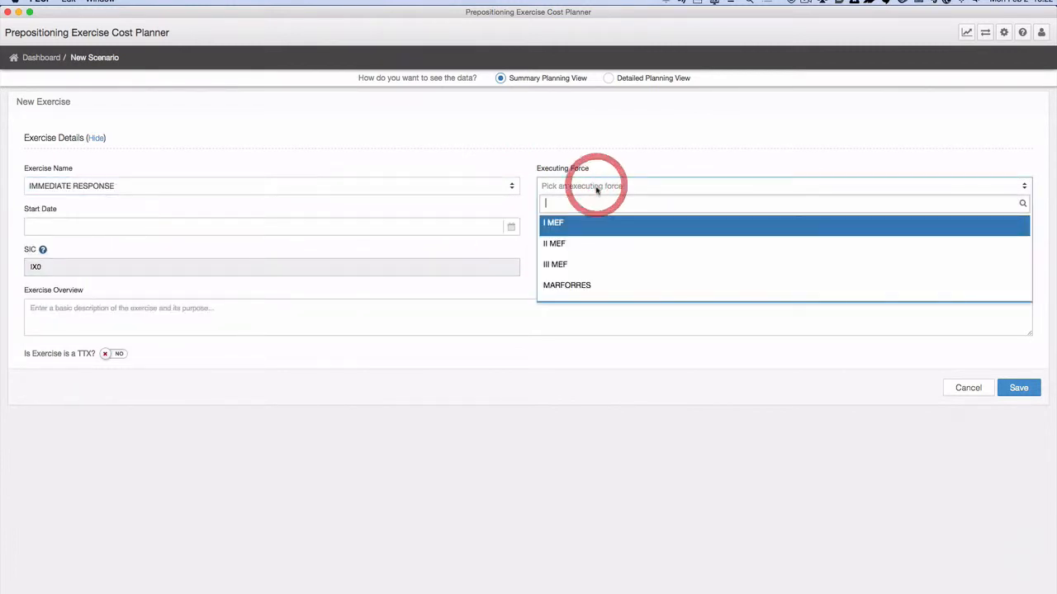
left_click(586, 228)
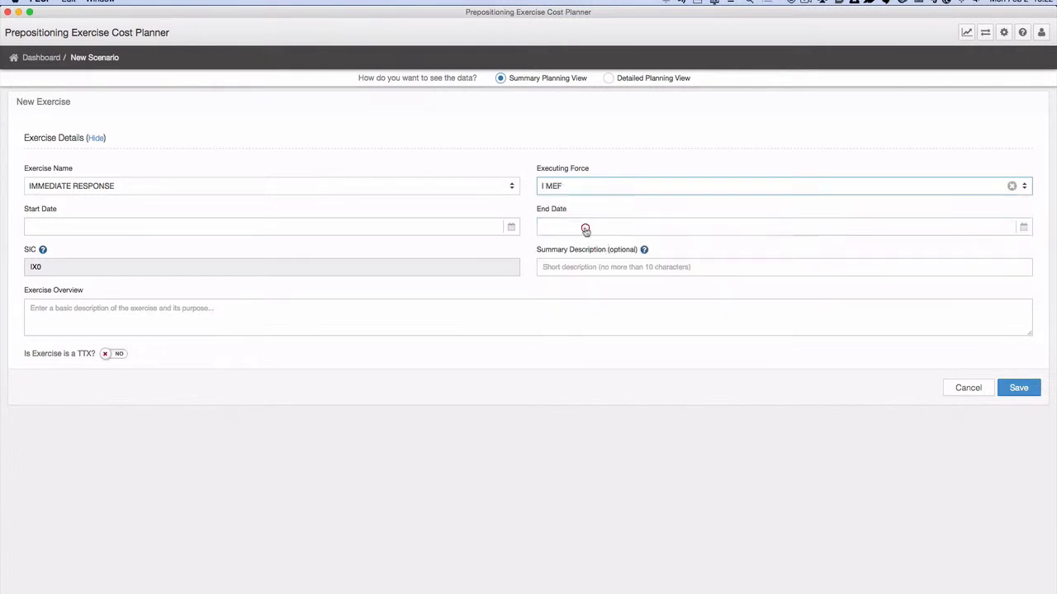
Set the exercise's start date to 2017-02-06 and its end date to 2017-02-09.
left_click(481, 230)
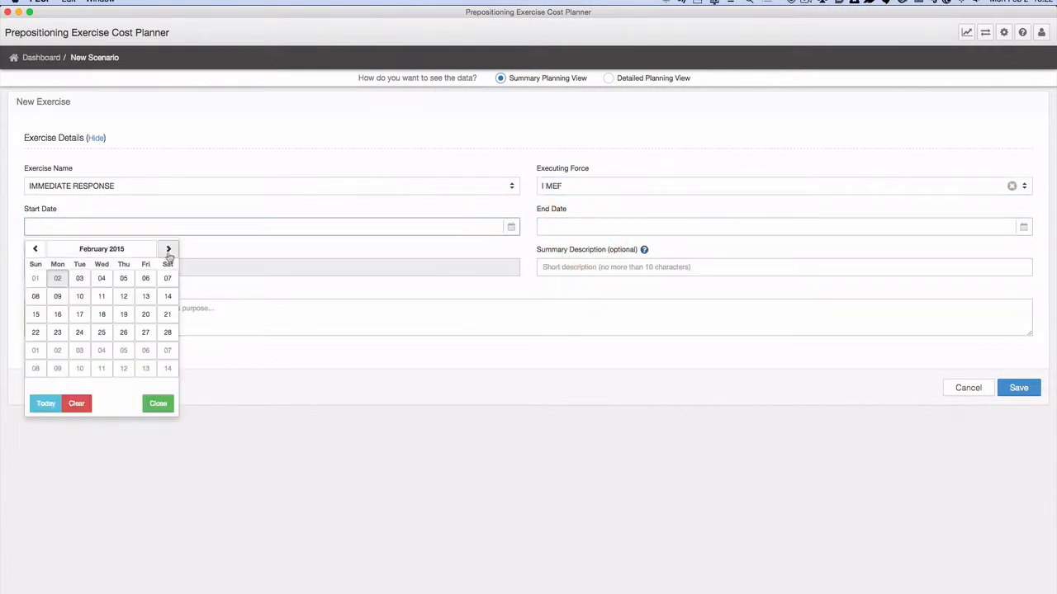
left_click(137, 251)
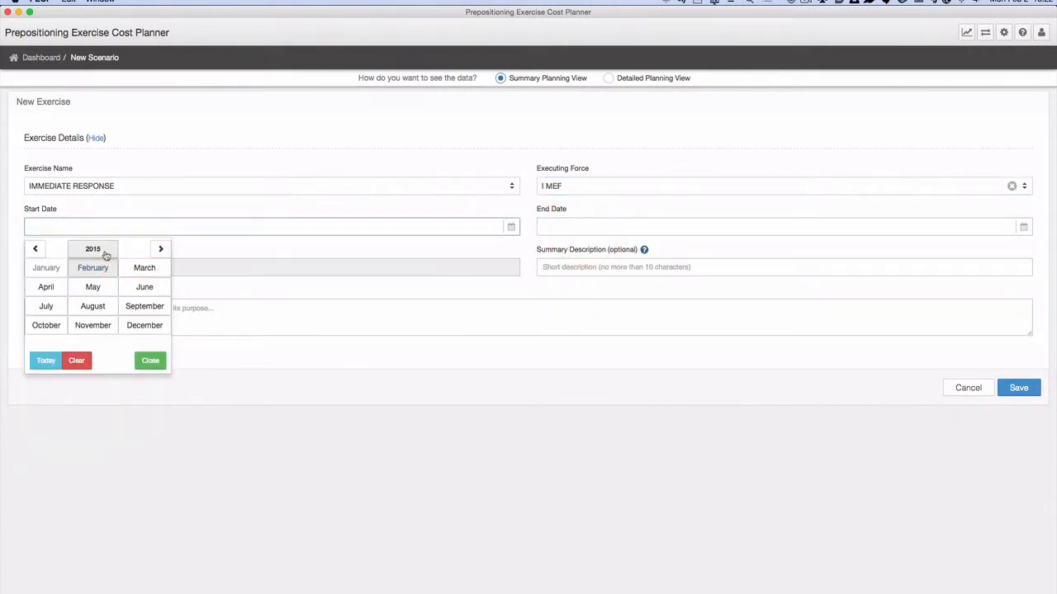
left_click(105, 252)
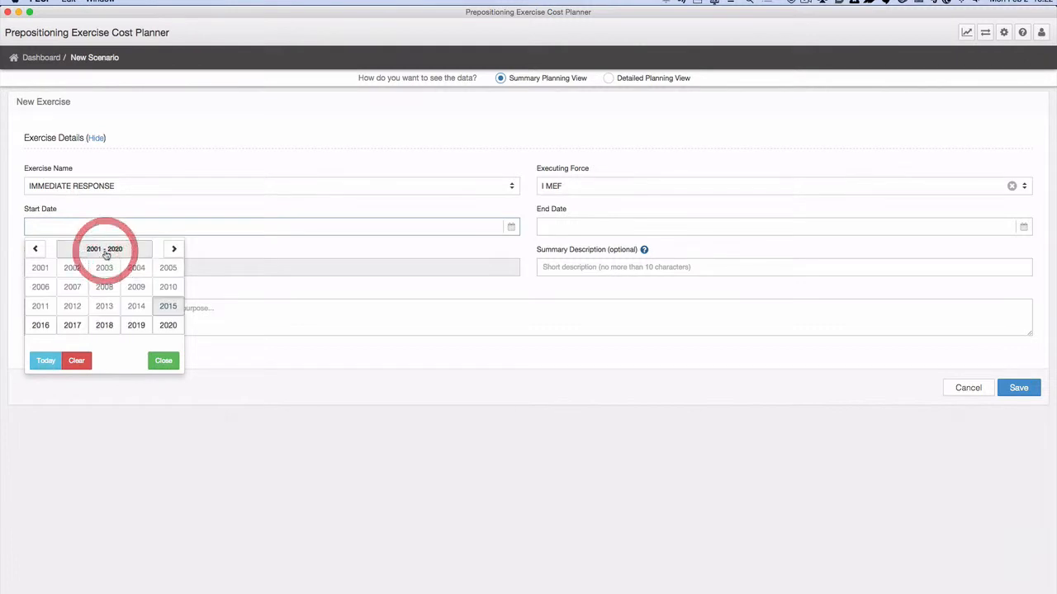
left_click(72, 325)
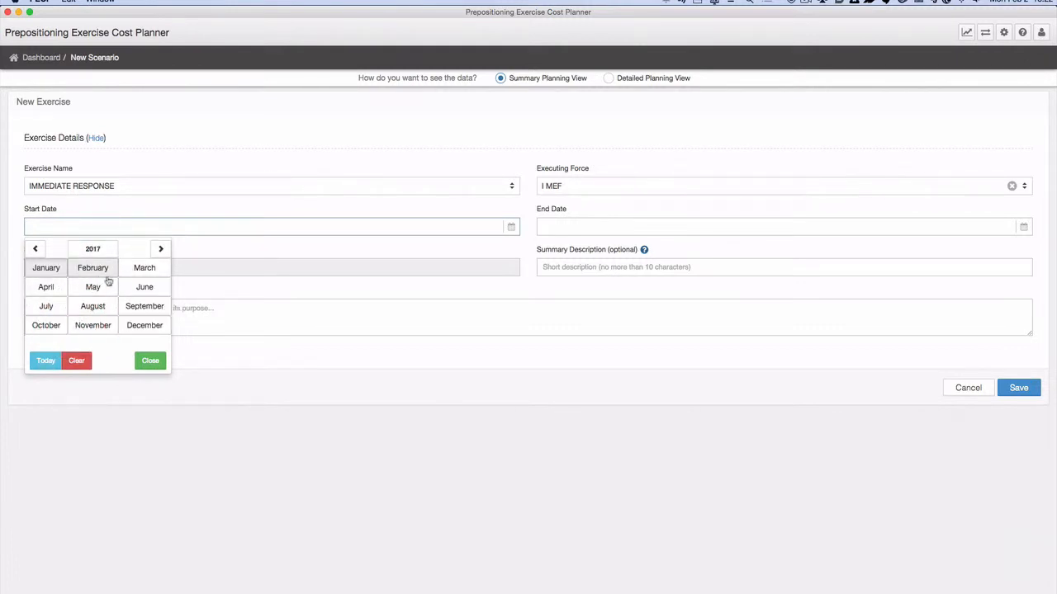
left_click(106, 269)
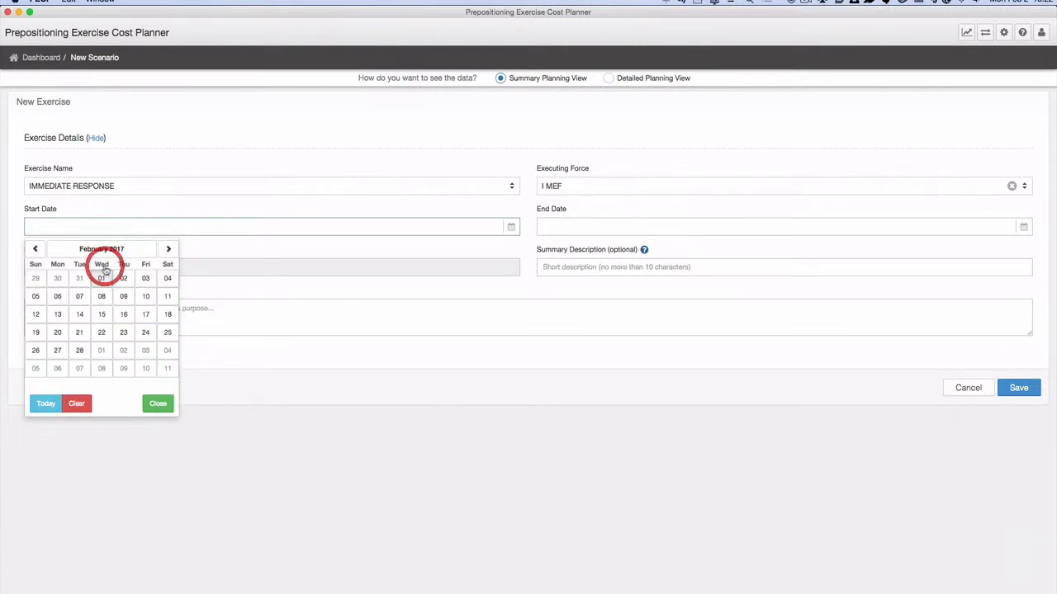
left_click(56, 298)
left_click(583, 228)
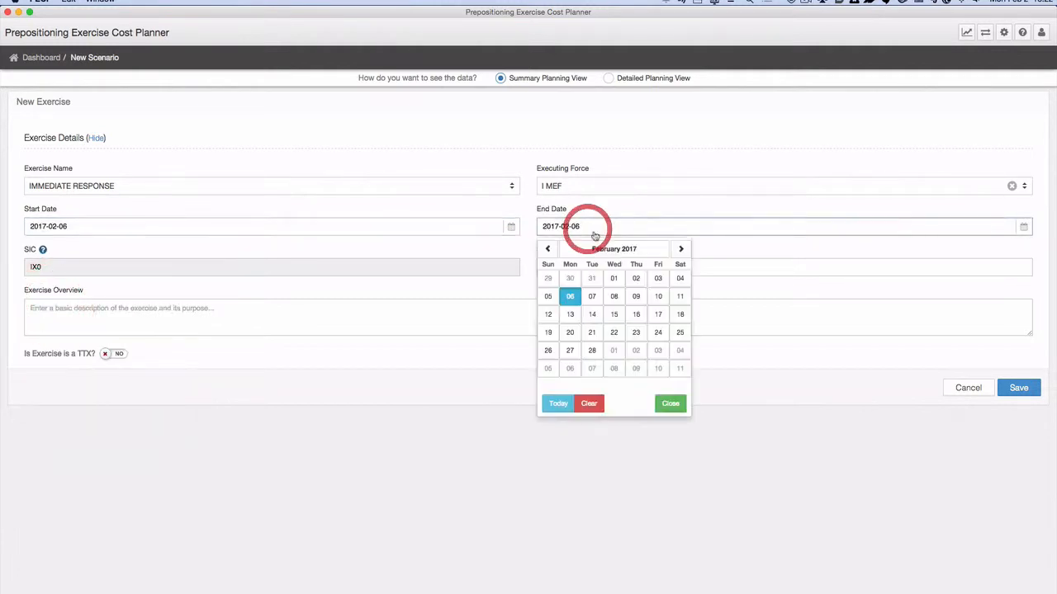
left_click(639, 296)
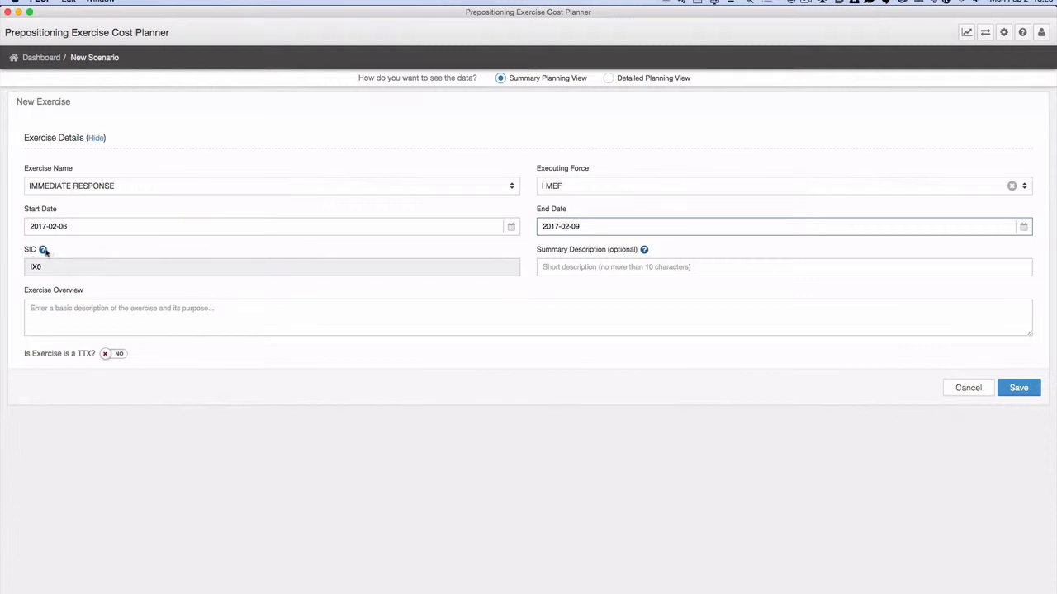
Save the new exercise with the summary description and exercise overview left blank.
mouse_move(44, 253)
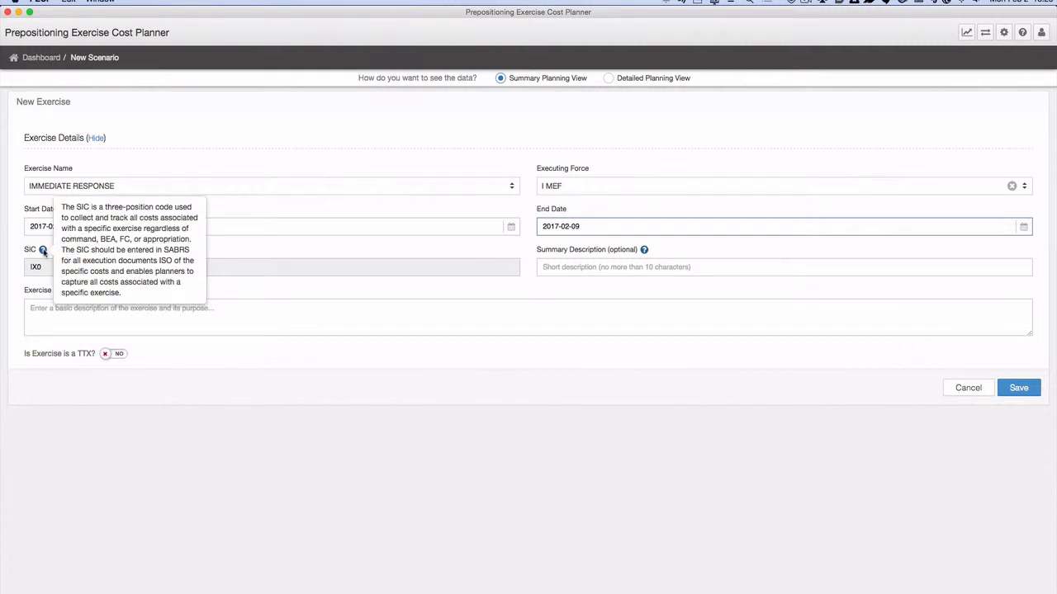
mouse_move(643, 253)
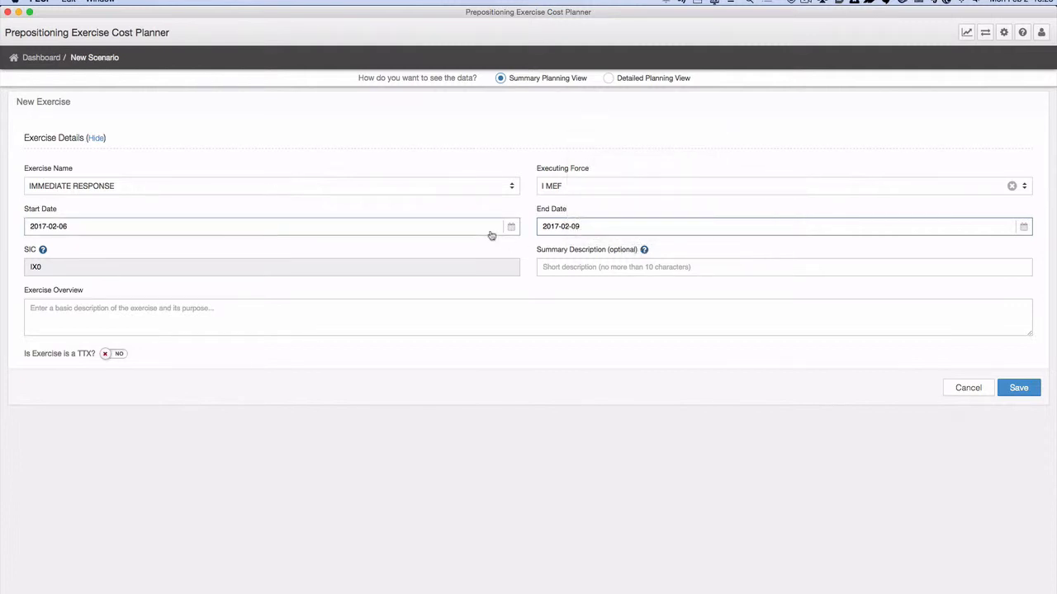
left_click(576, 267)
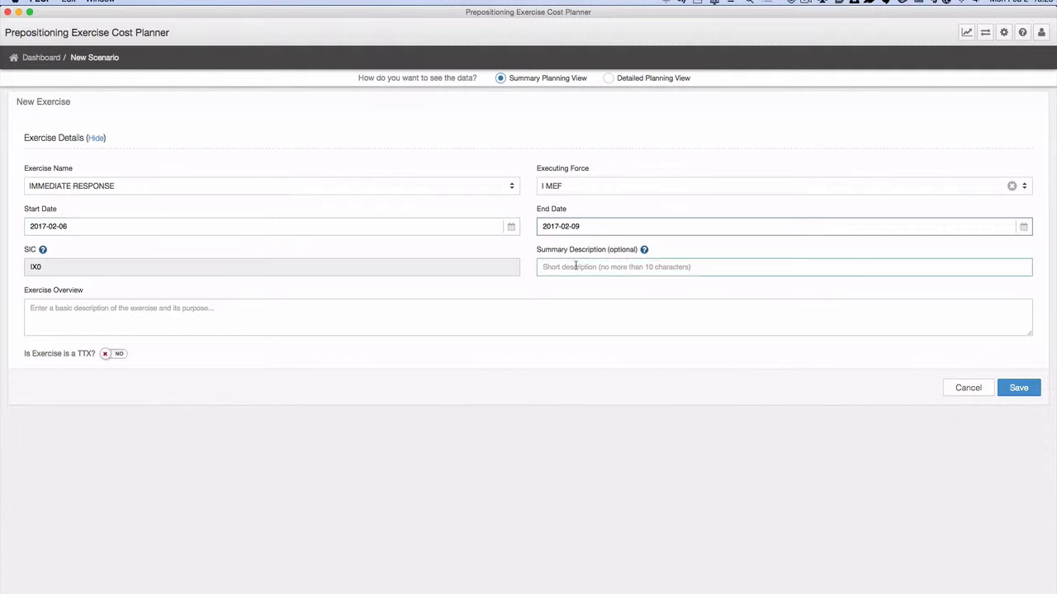
left_click(609, 283)
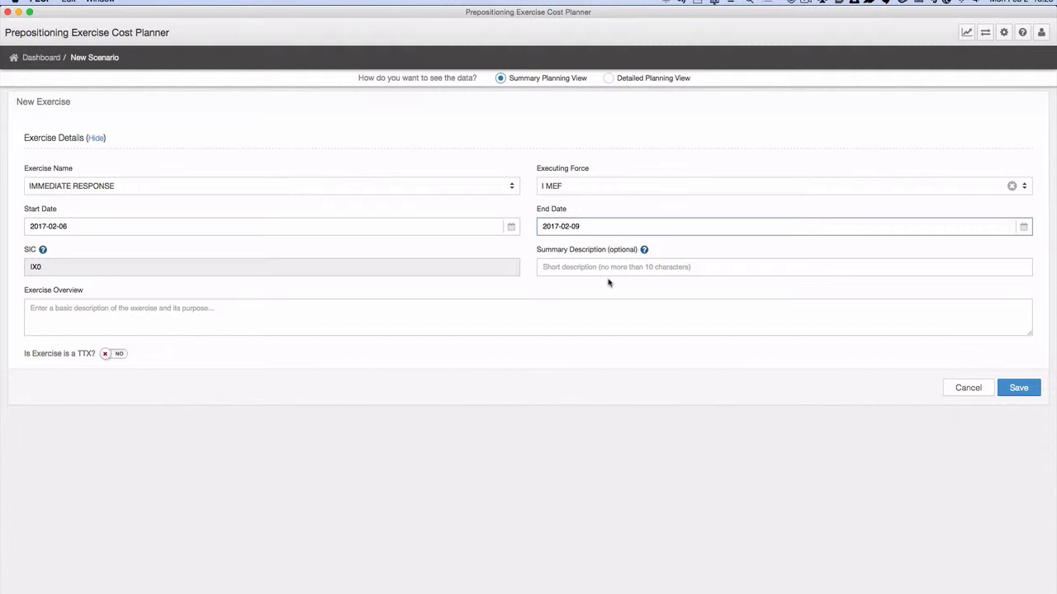
left_click(212, 301)
left_click(1012, 390)
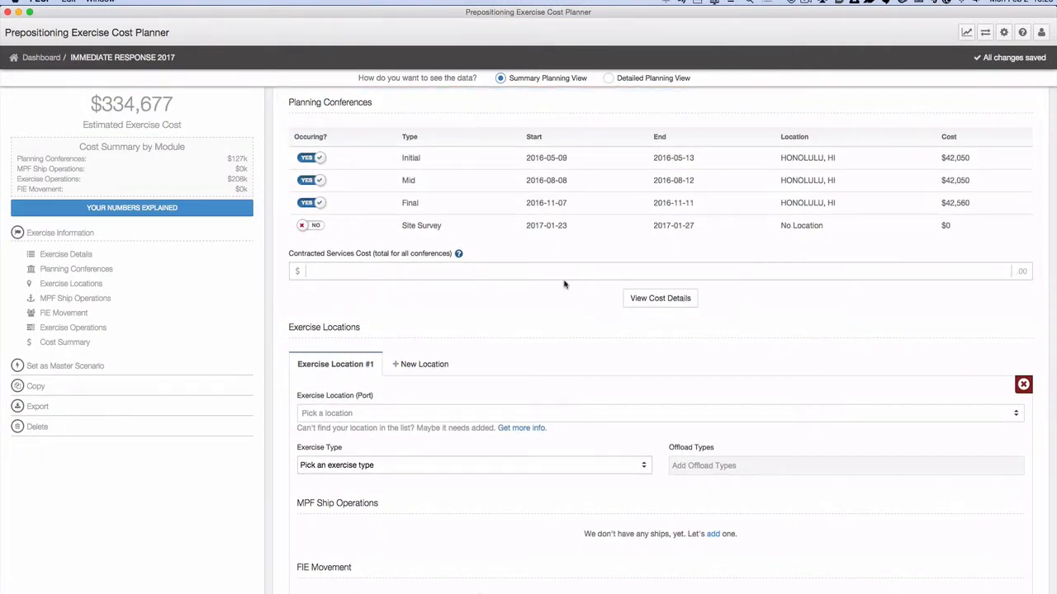
Mark the Mid planning conference as not occurring, then switch it back to occurring.
left_click(315, 181)
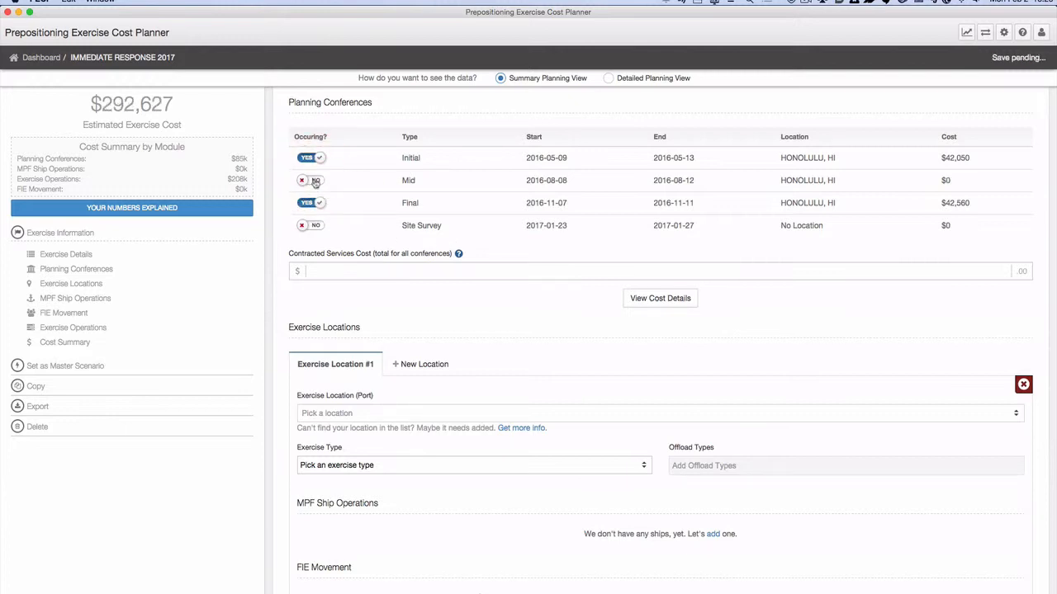
left_click(315, 181)
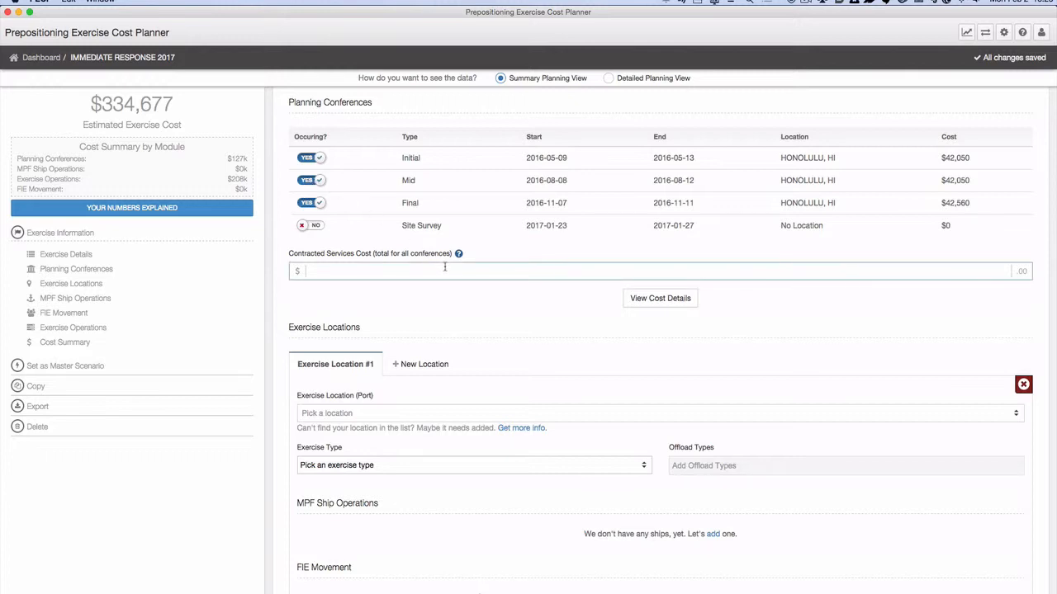
Set the first exercise location's port to SAN DIEGO, CA, UNITED STATES.
scroll(444, 270, "down", 2)
scroll(445, 270, "down", 1)
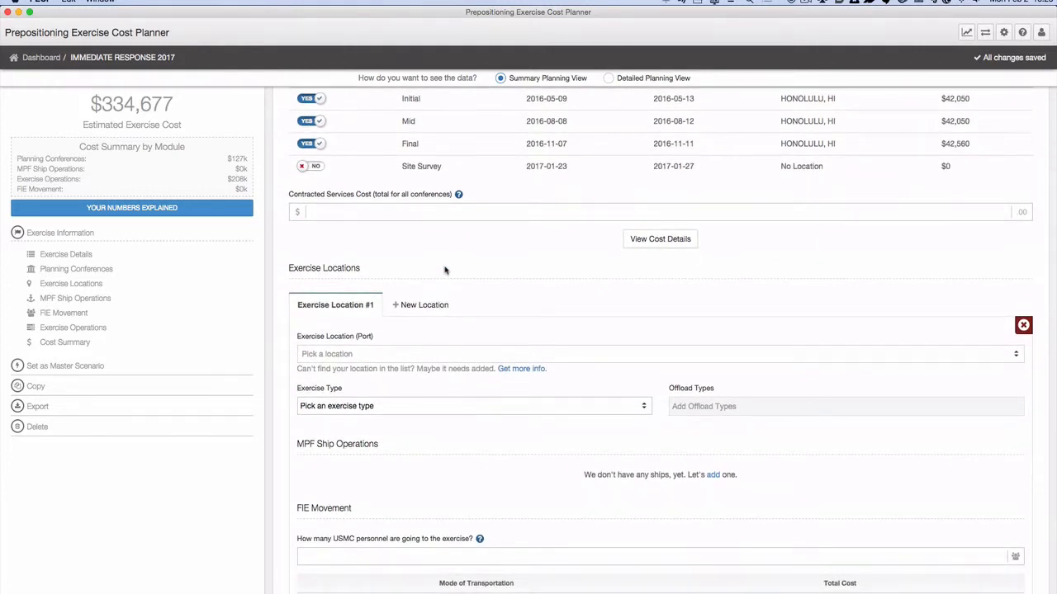
left_click(486, 355)
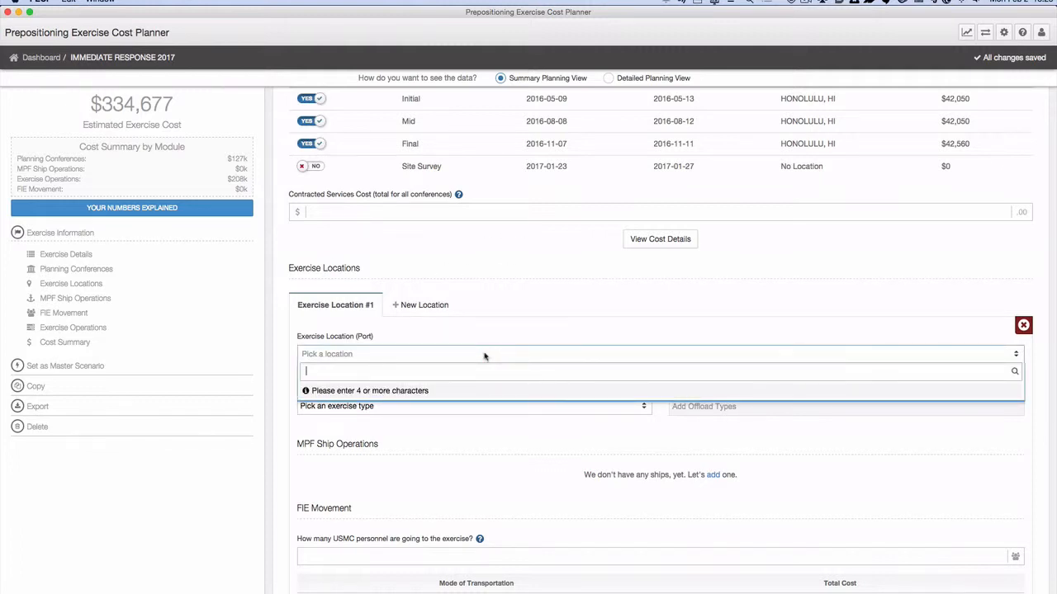
type("san")
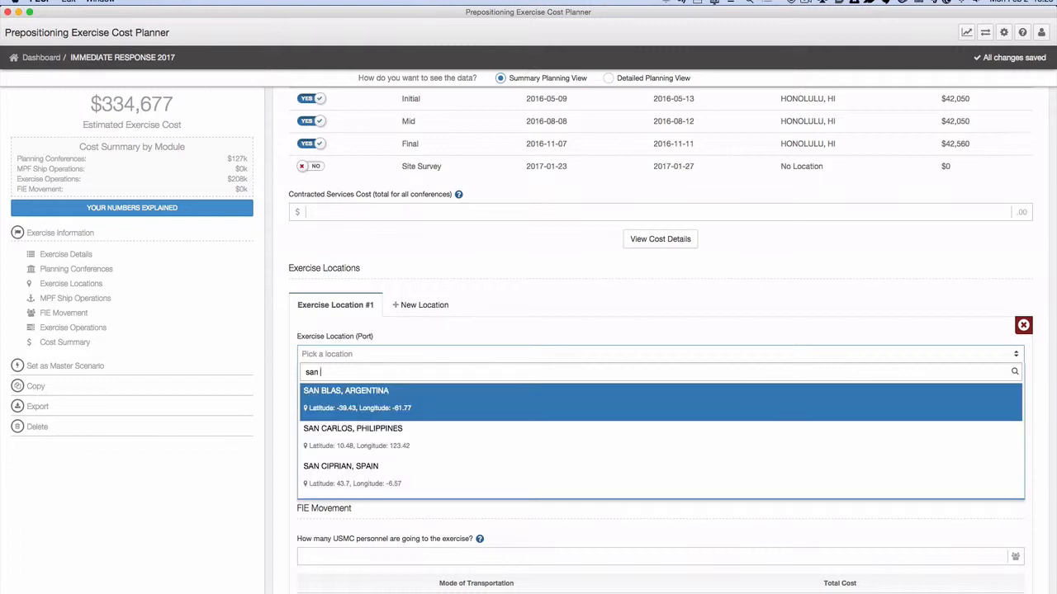
type(" de")
key("BackSpace")
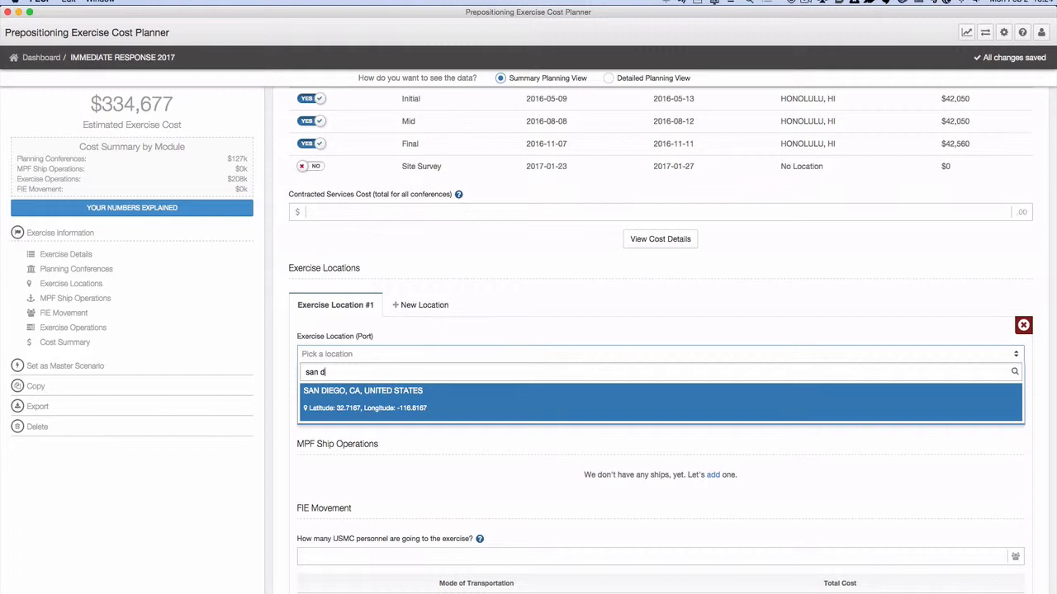
key("Return")
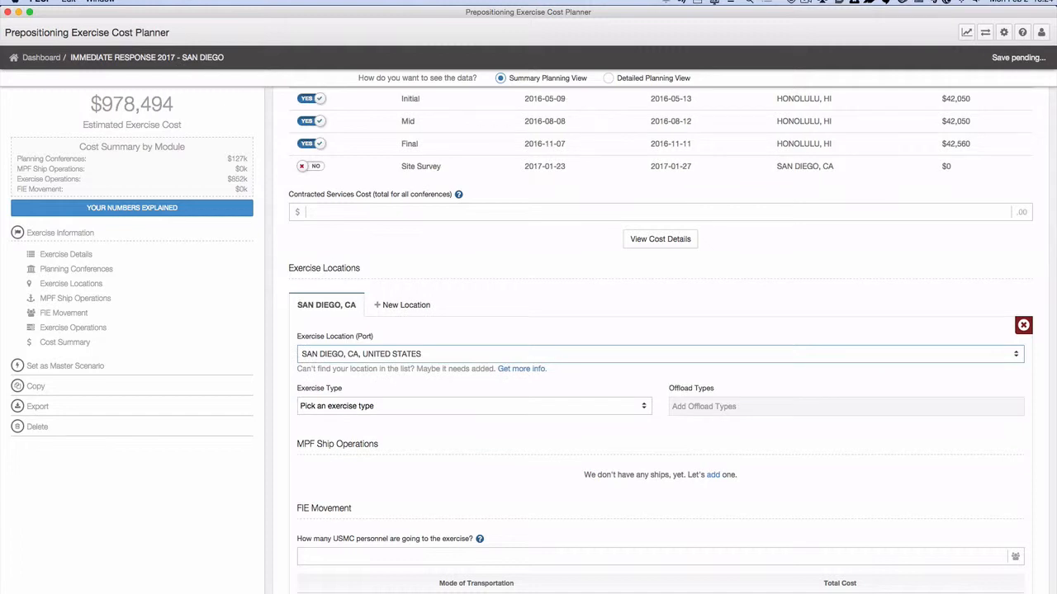
Set the San Diego location's exercise type to MPF W/FTX and add Pier-side LOLO as its offload type.
left_click(644, 408)
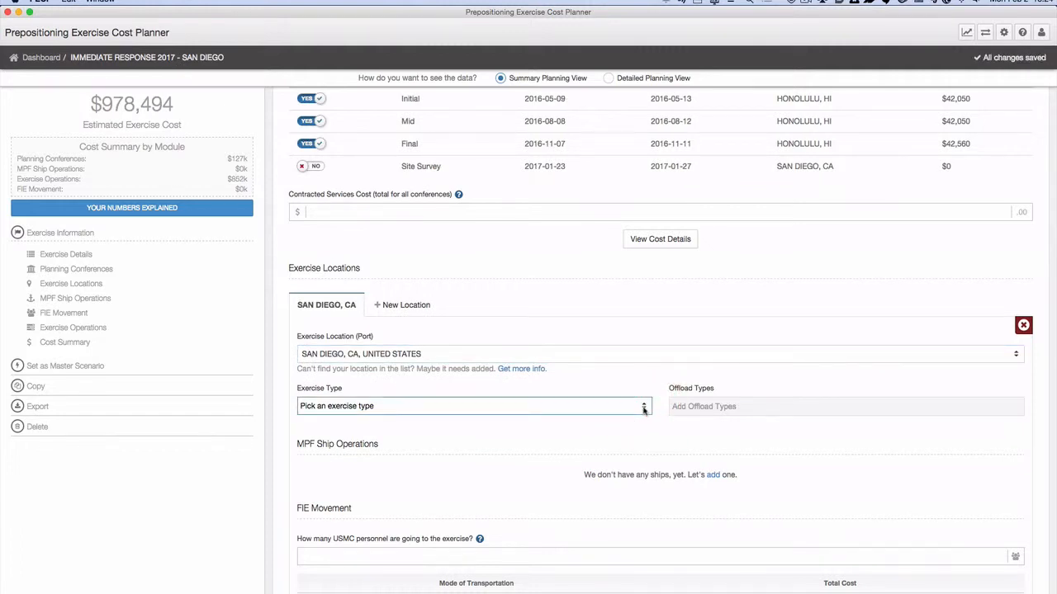
left_click(644, 408)
left_click(642, 408)
left_click(617, 407)
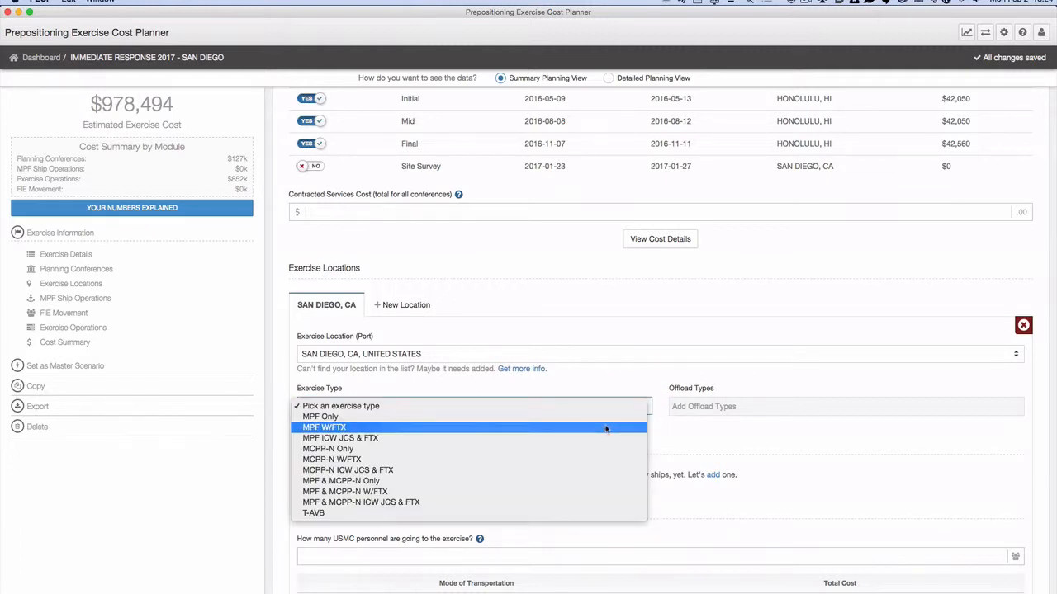
left_click(605, 428)
left_click(689, 407)
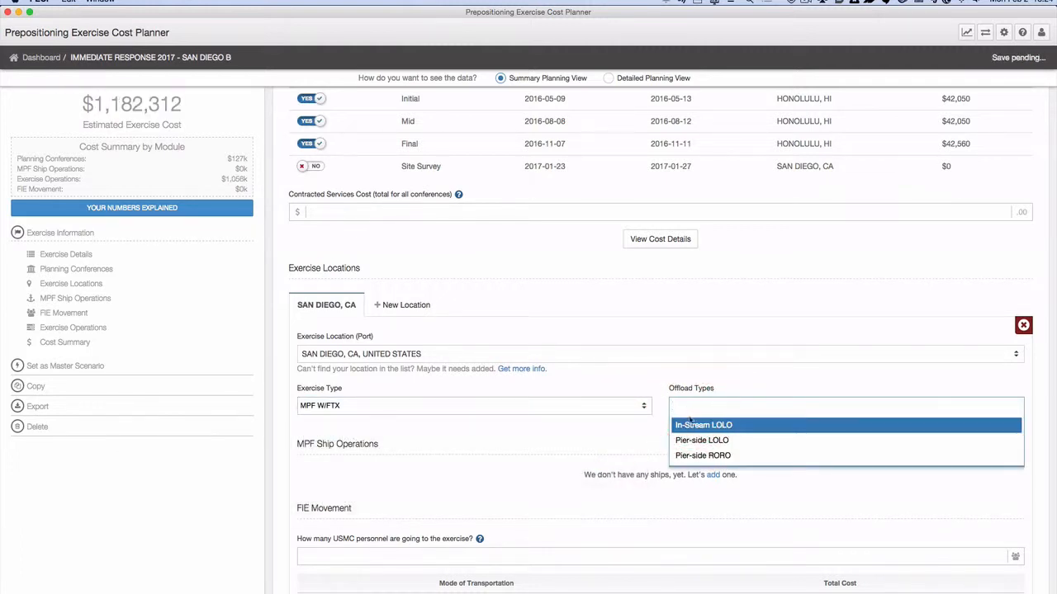
left_click(702, 440)
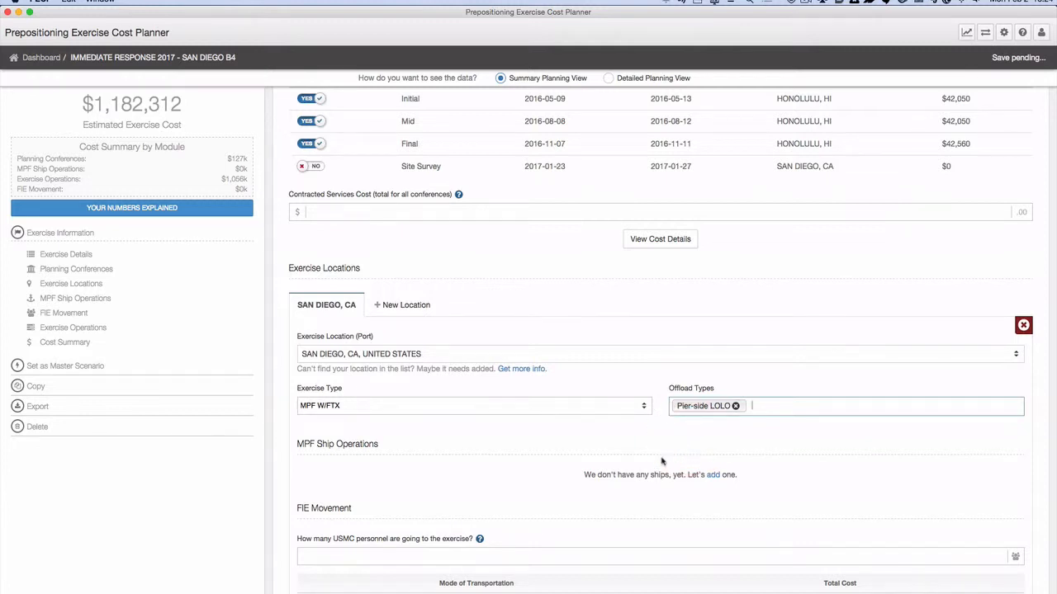
Add the ship Bobo to the San Diego location's MPF ship operations and enable its ROS costs.
scroll(661, 461, "down", 1)
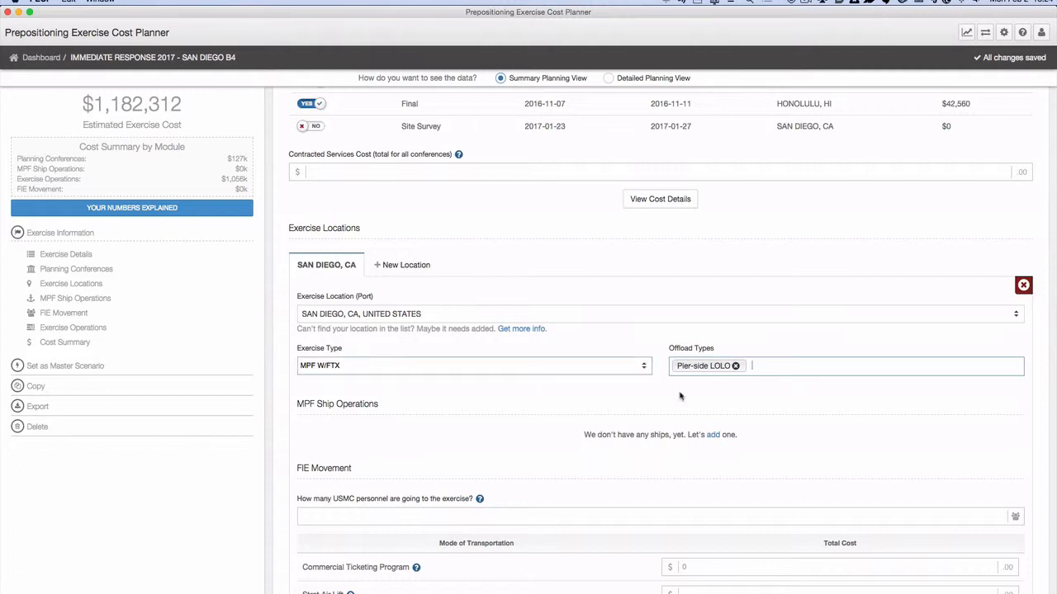
left_click(712, 434)
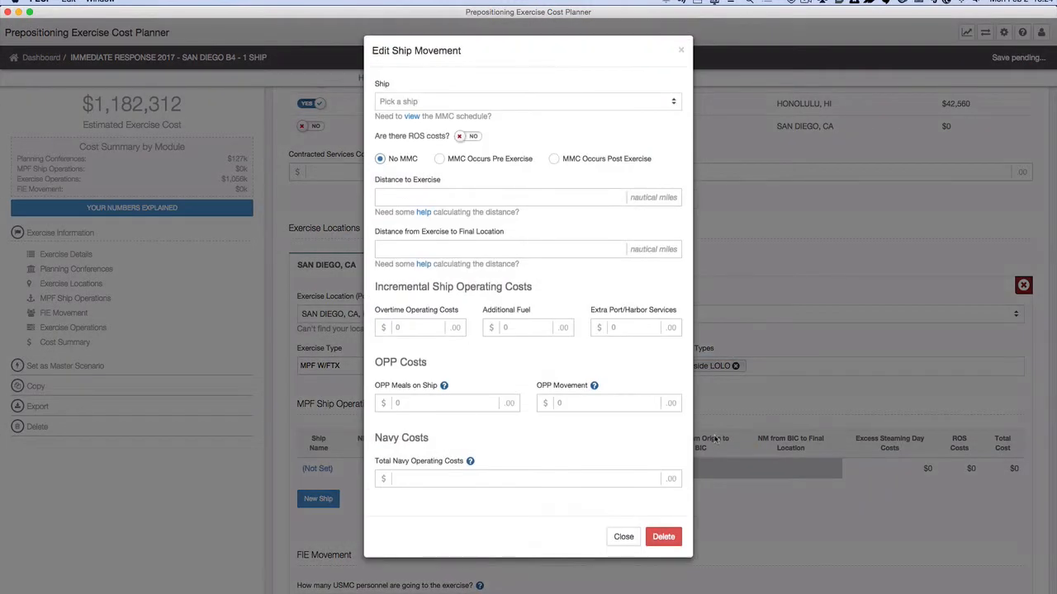
left_click(673, 105)
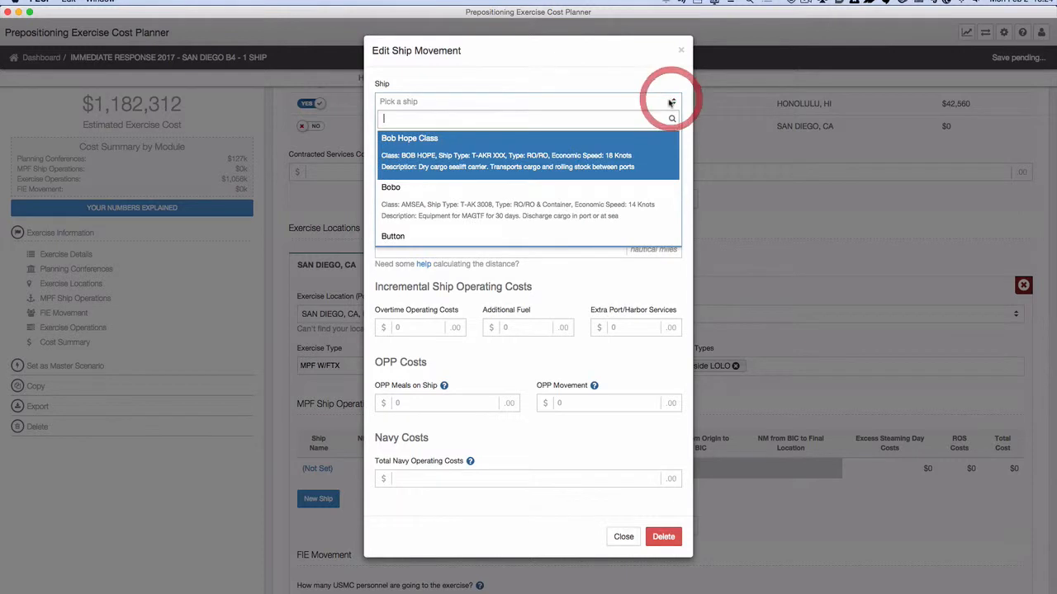
left_click(591, 213)
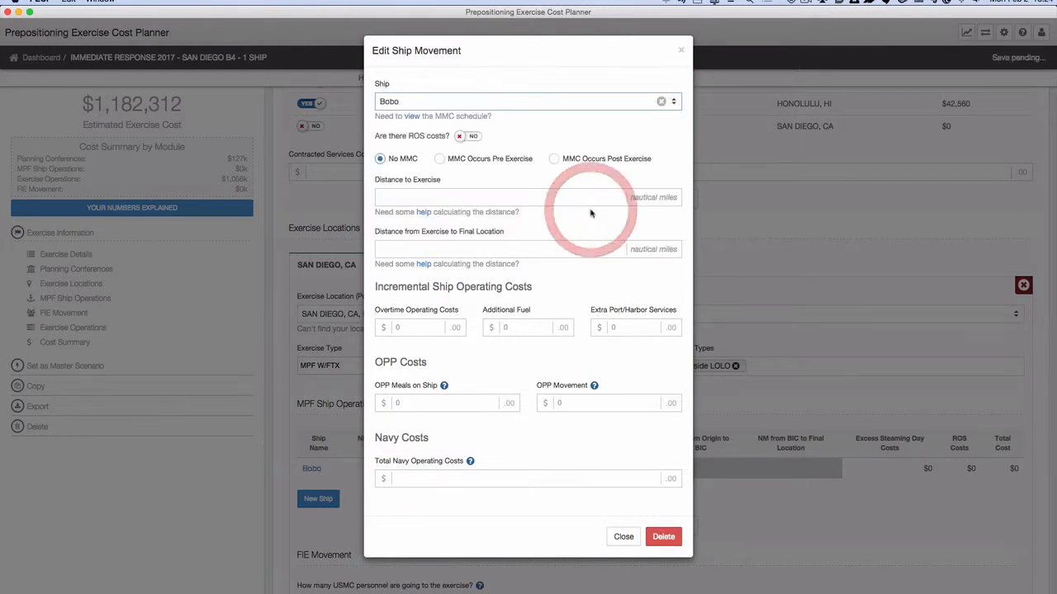
left_click(469, 137)
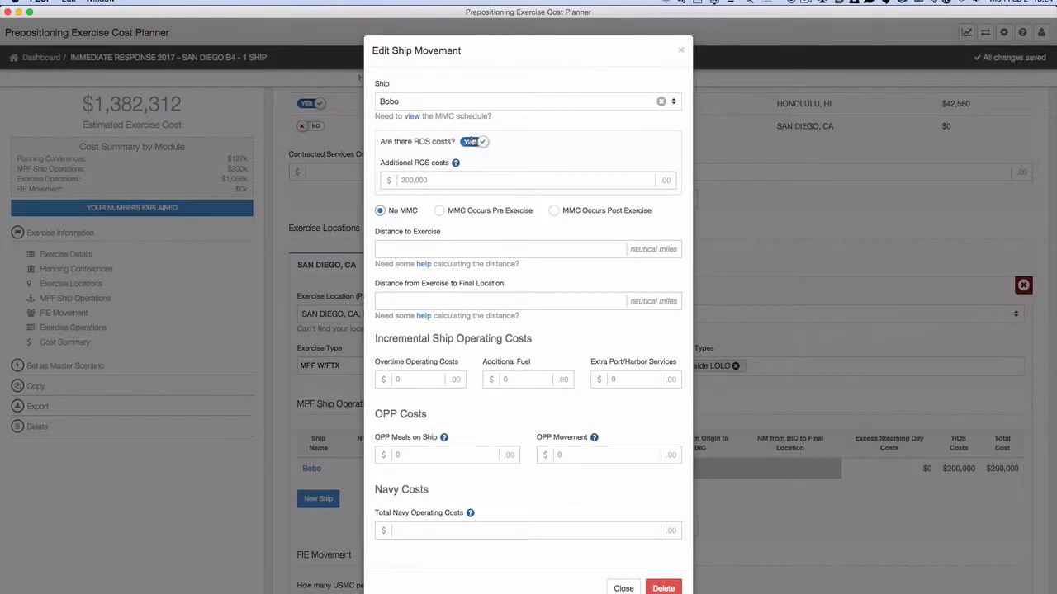
Turn off the ROS costs for Bobo, try the pre- and post-exercise MMC options, and set it back to No MMC.
left_click(470, 142)
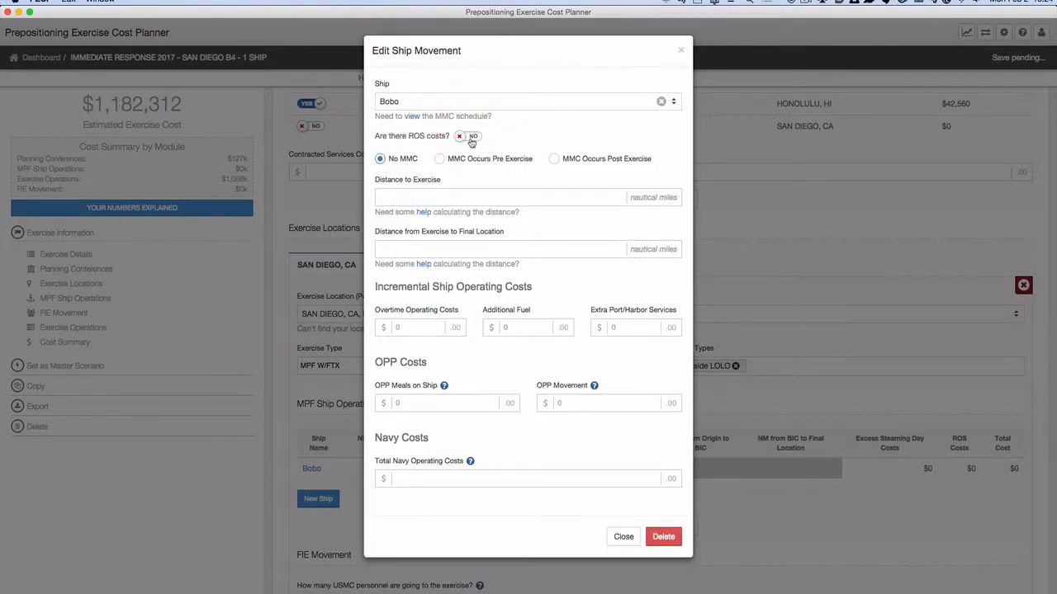
left_click(441, 161)
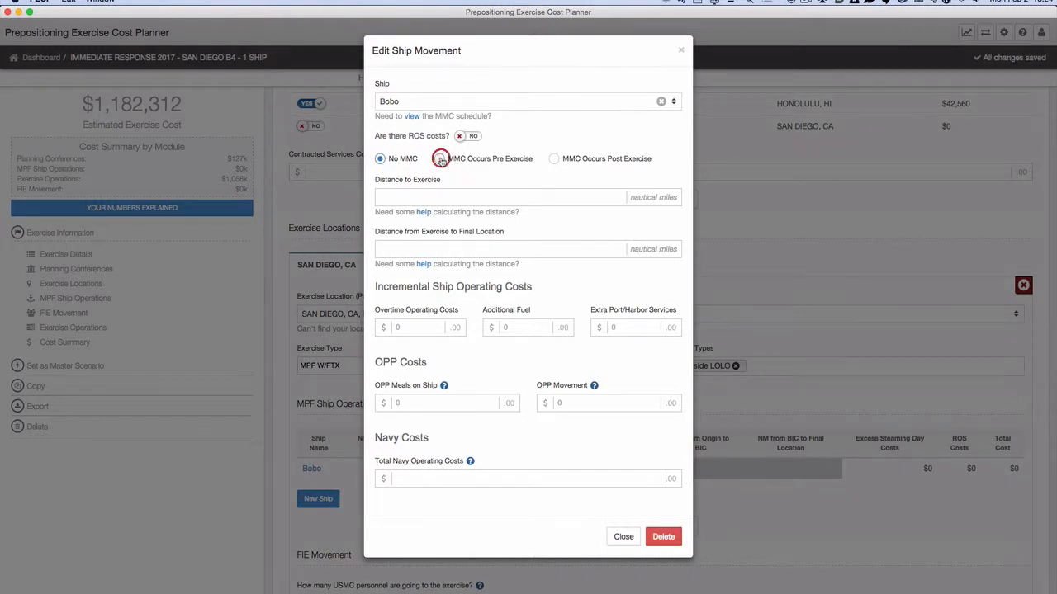
left_click(559, 165)
left_click(387, 165)
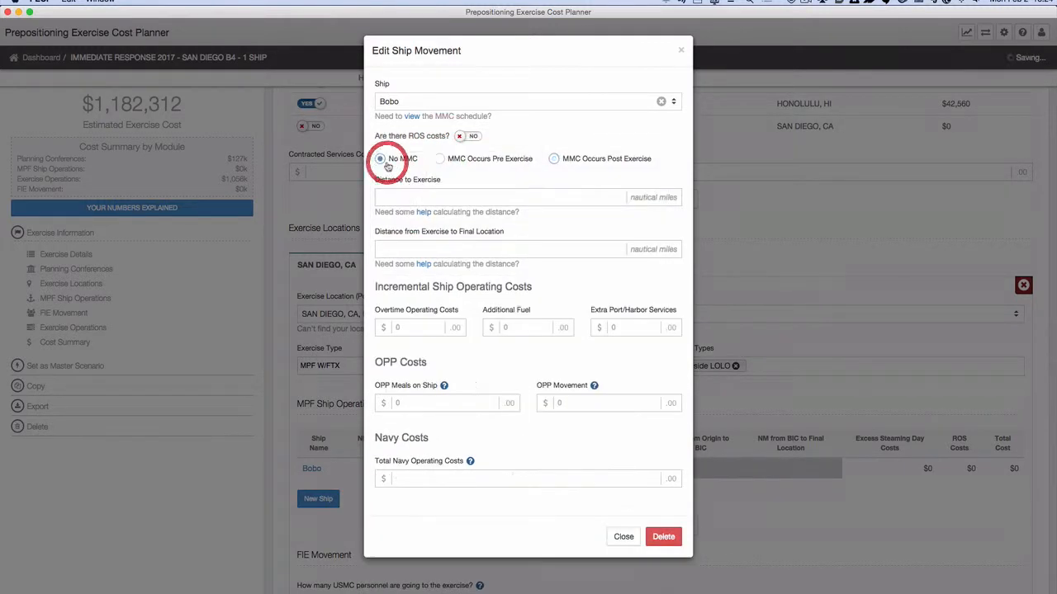
Look up the helpful website links for calculating Bobo's distance to the exercise and dismiss them.
left_click(405, 192)
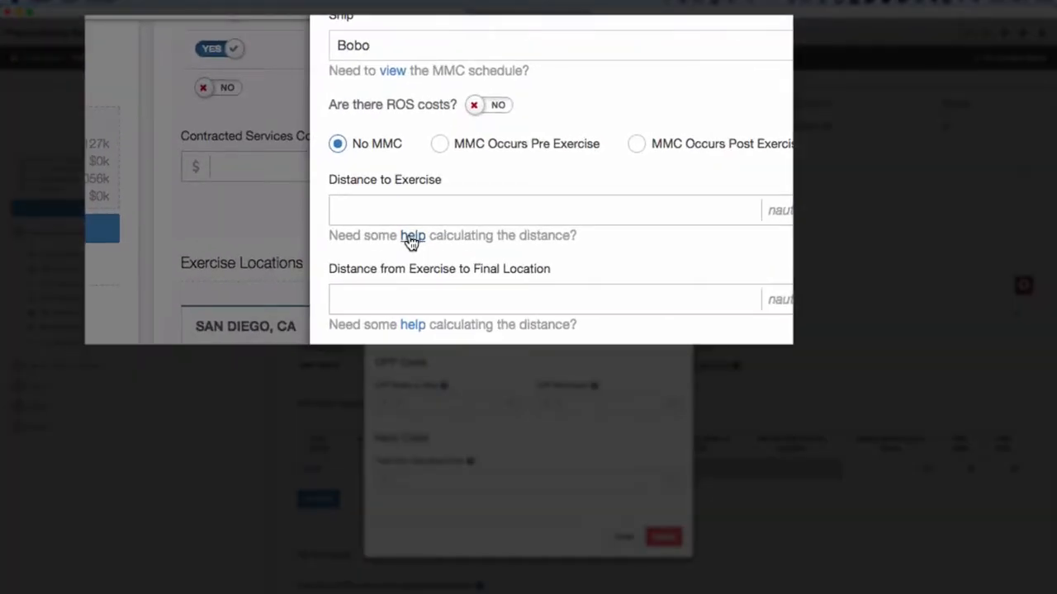
left_click(412, 239)
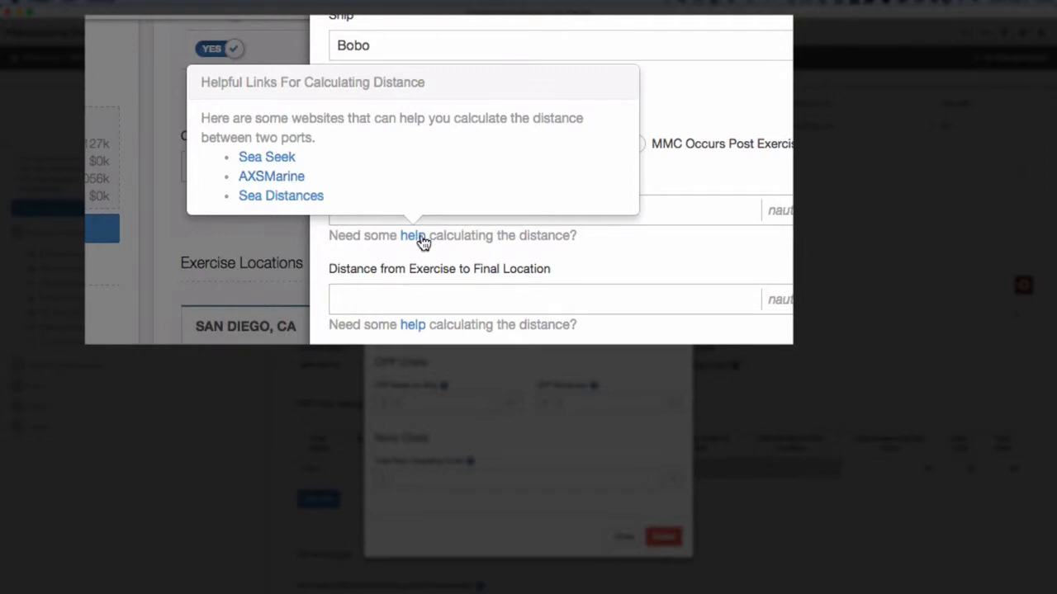
left_click(464, 239)
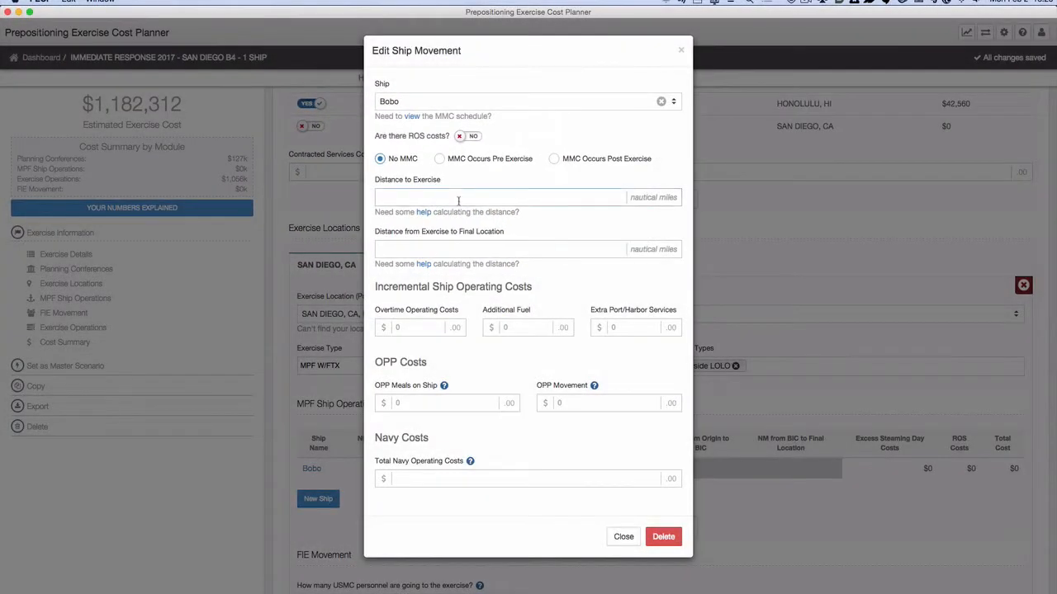
Set Bobo's distance to the exercise and its distance from the exercise to the final location to 1,500 nautical miles each.
left_click(458, 200)
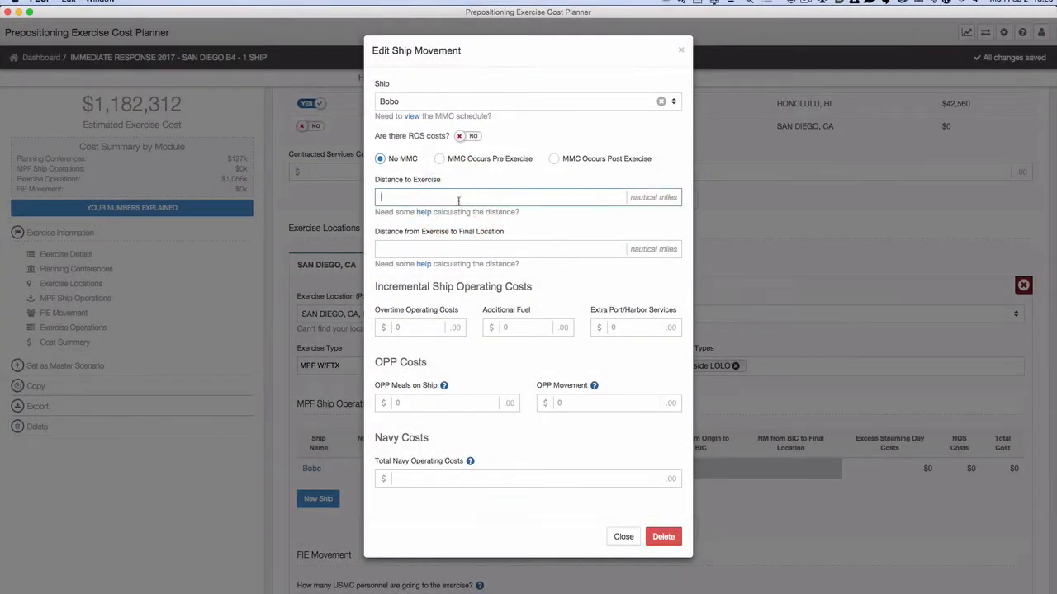
type("1500")
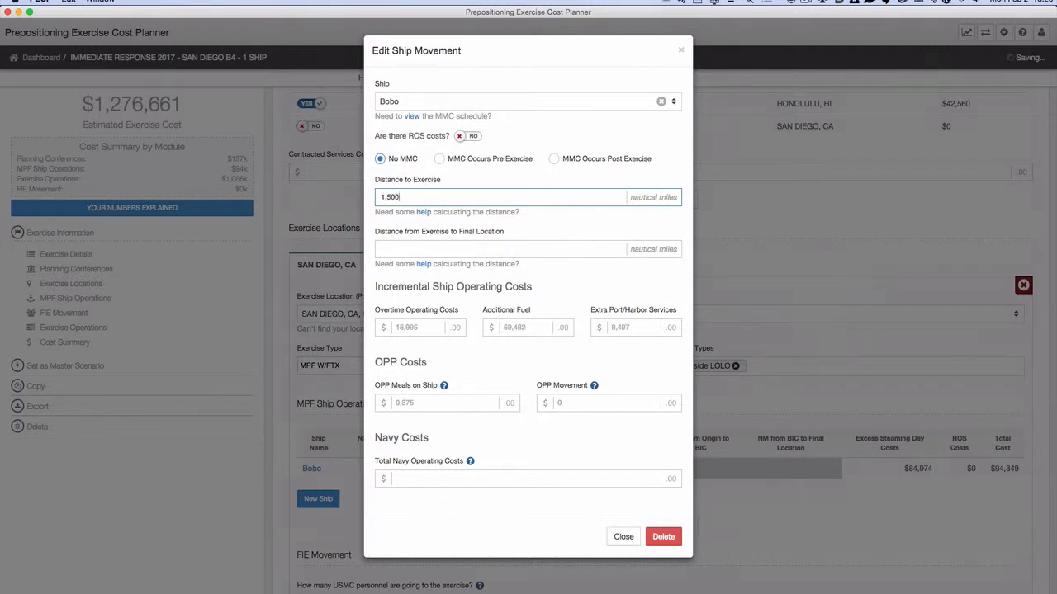
left_click(435, 250)
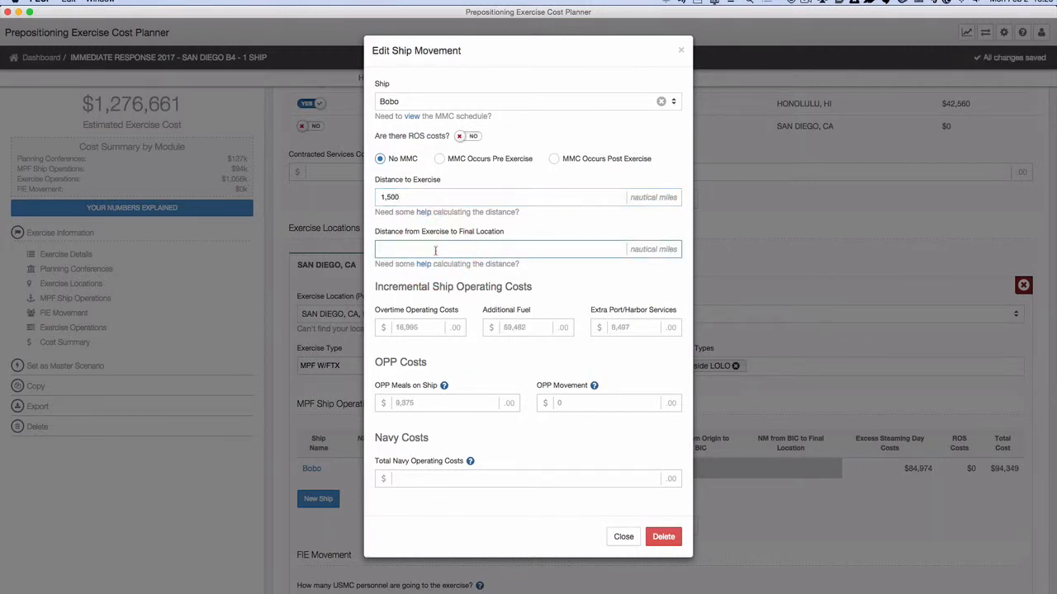
type("1,500")
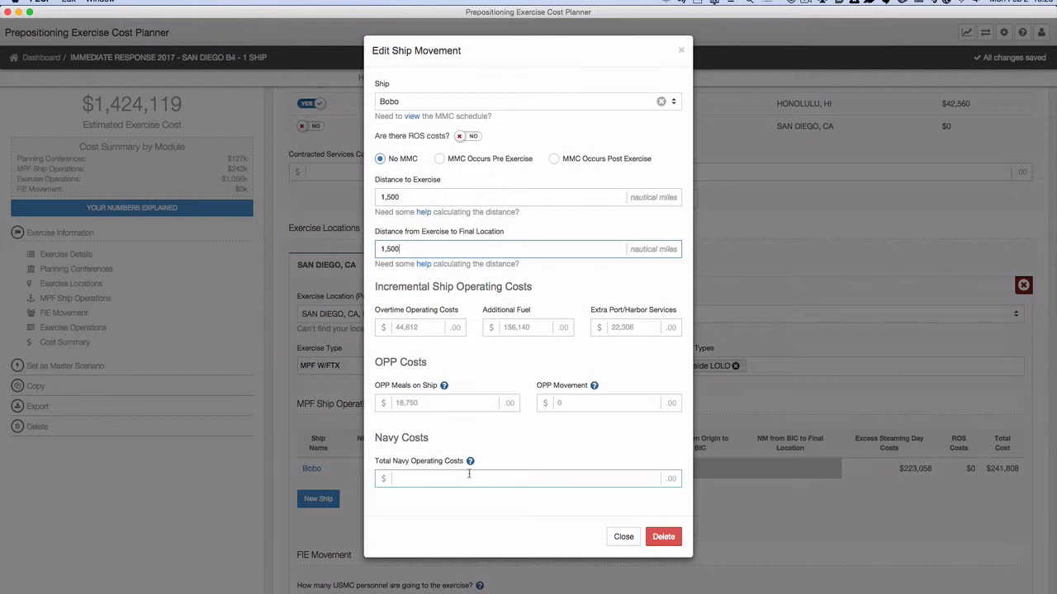
Set Bobo's OPP Meals on Ship cost to $2,500 and close the ship movement, cancelling an attempted deletion of it.
left_click(431, 403)
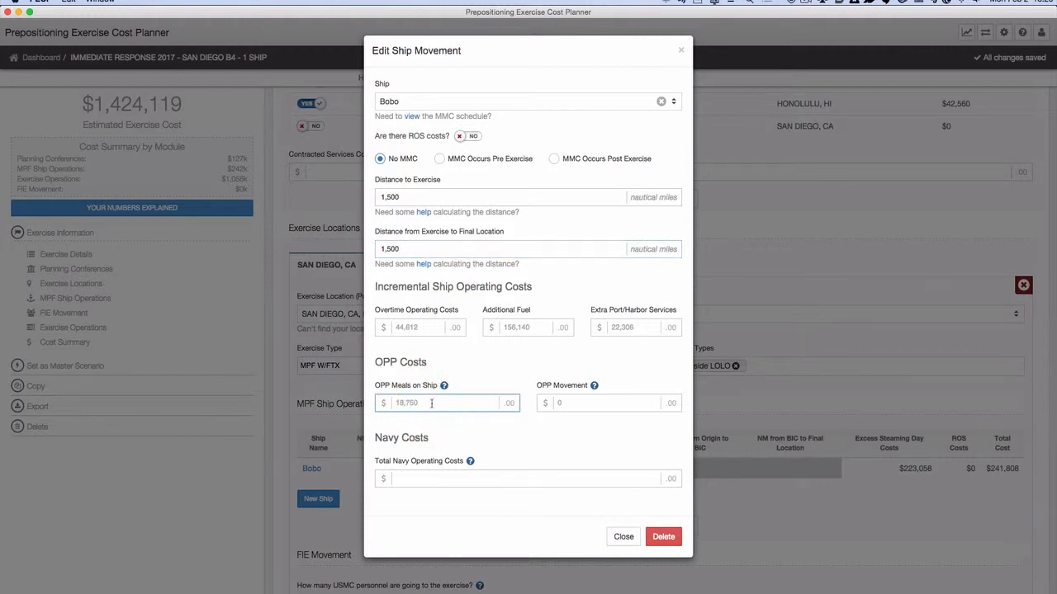
type("2500")
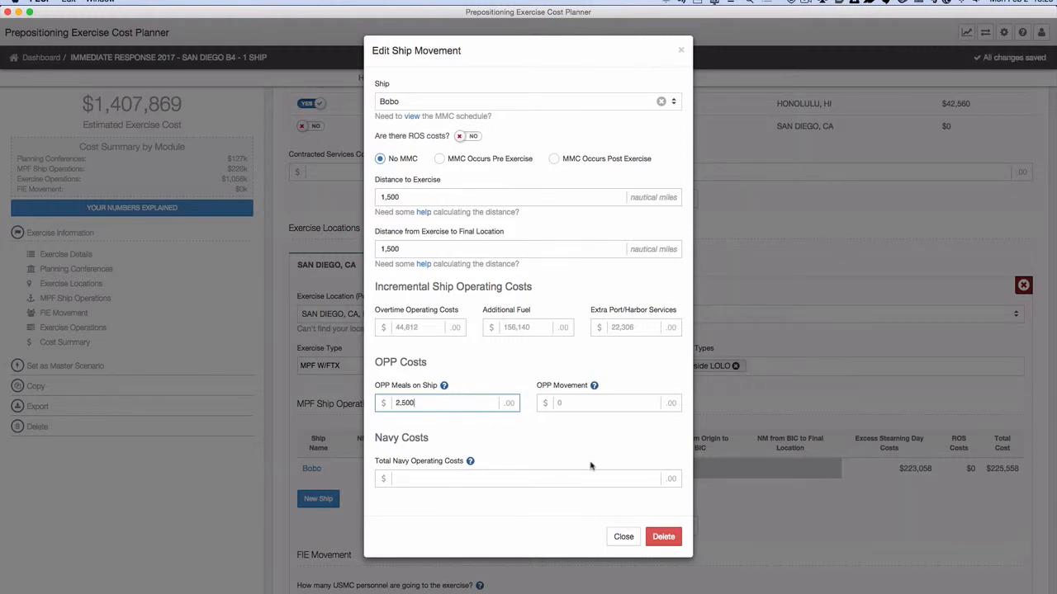
left_click(664, 537)
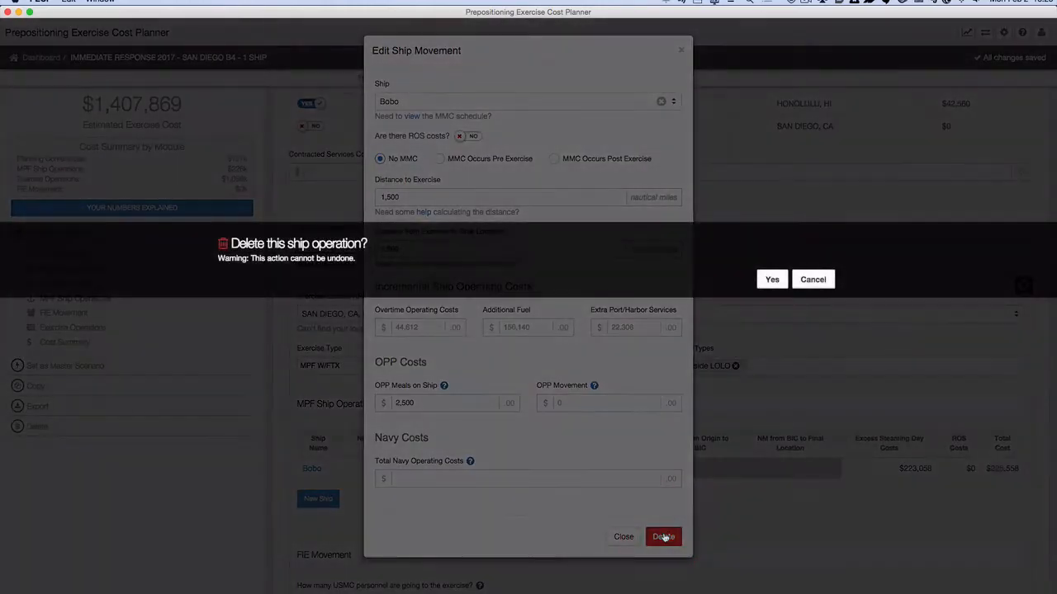
left_click(801, 280)
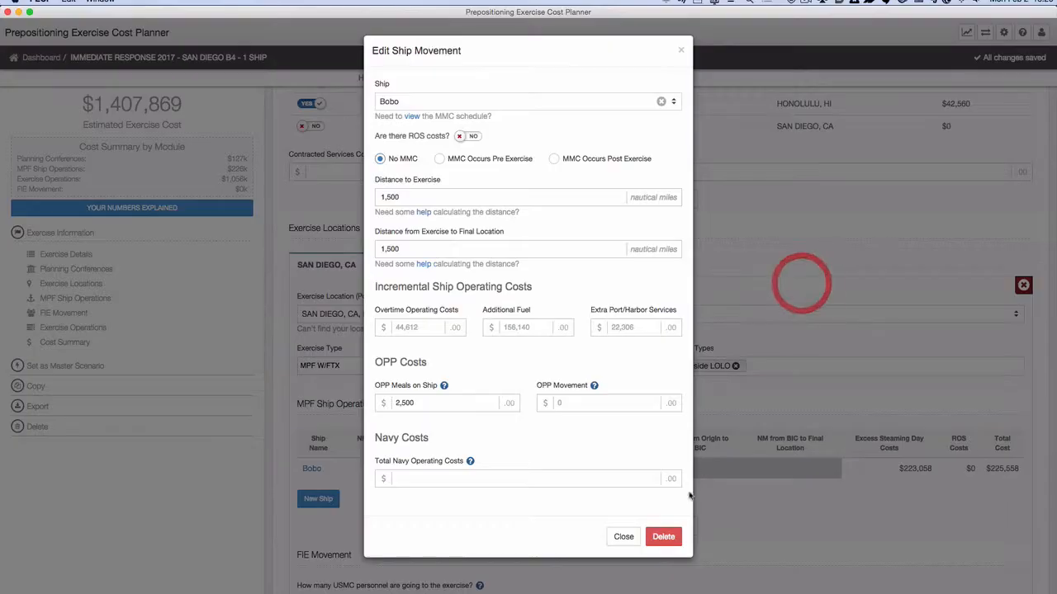
left_click(624, 537)
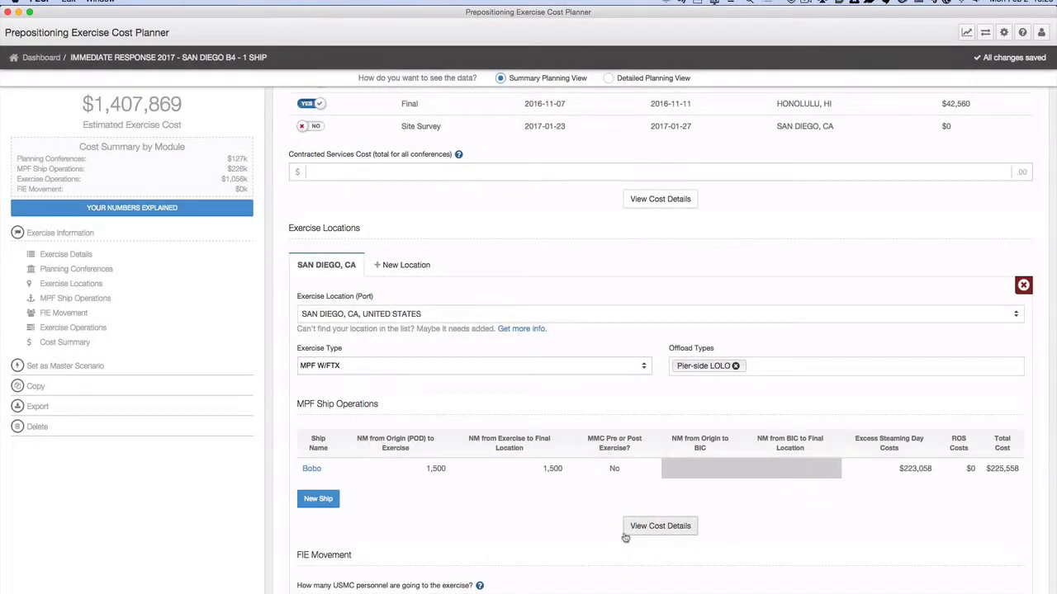
Review the cost details of the San Diego location's MPF ship operations and close them.
scroll(560, 487, "down", 1)
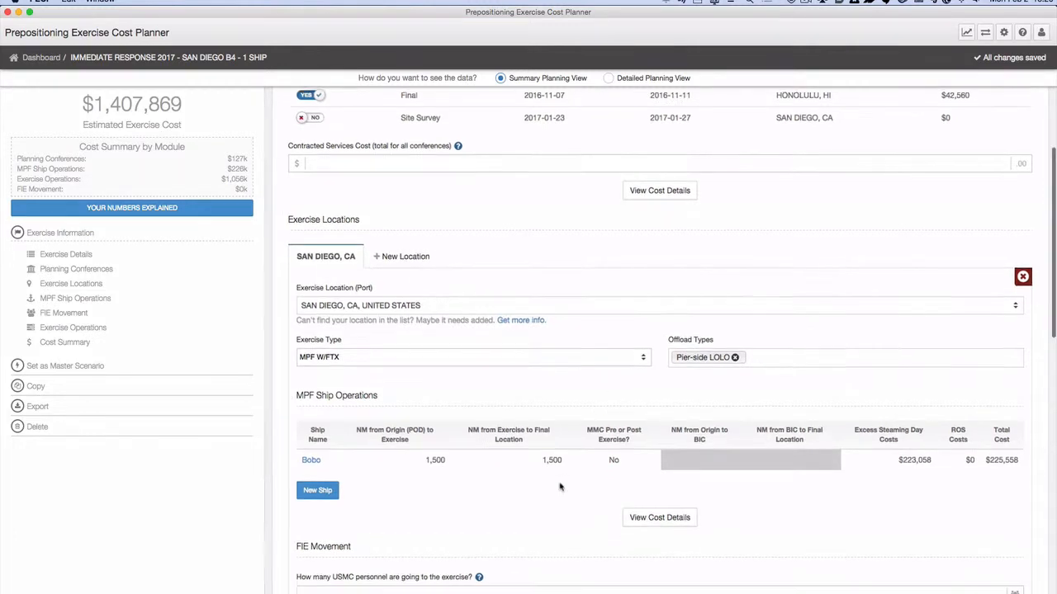
scroll(560, 487, "down", 1)
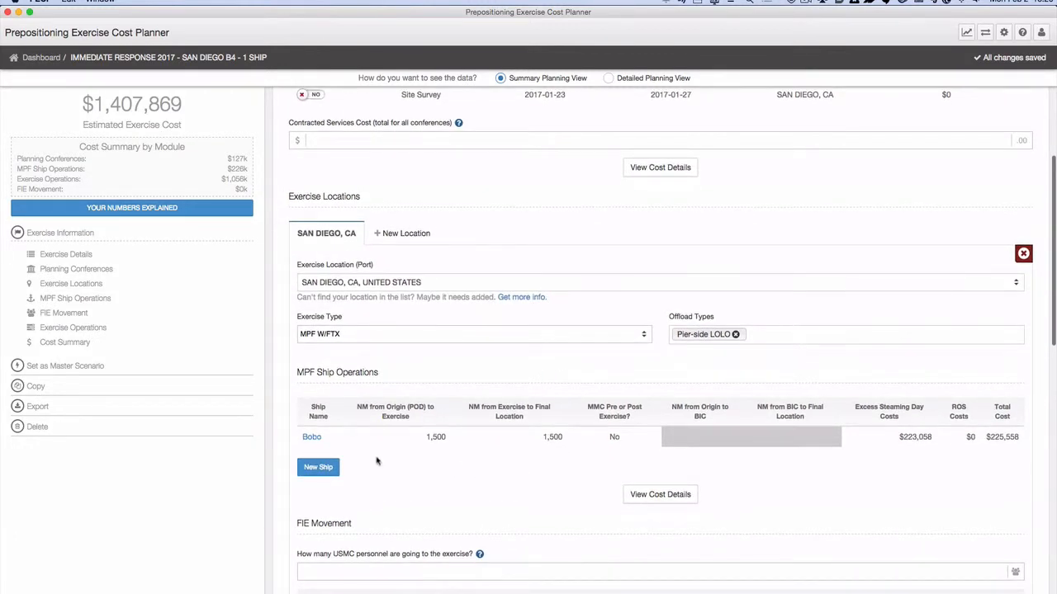
scroll(426, 461, "down", 1)
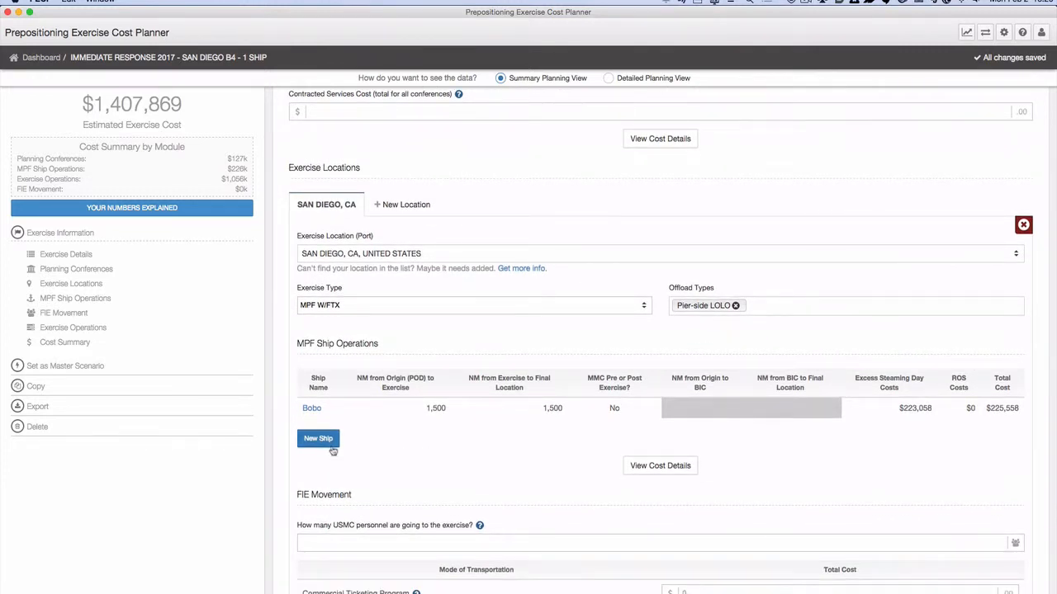
scroll(412, 464, "down", 3)
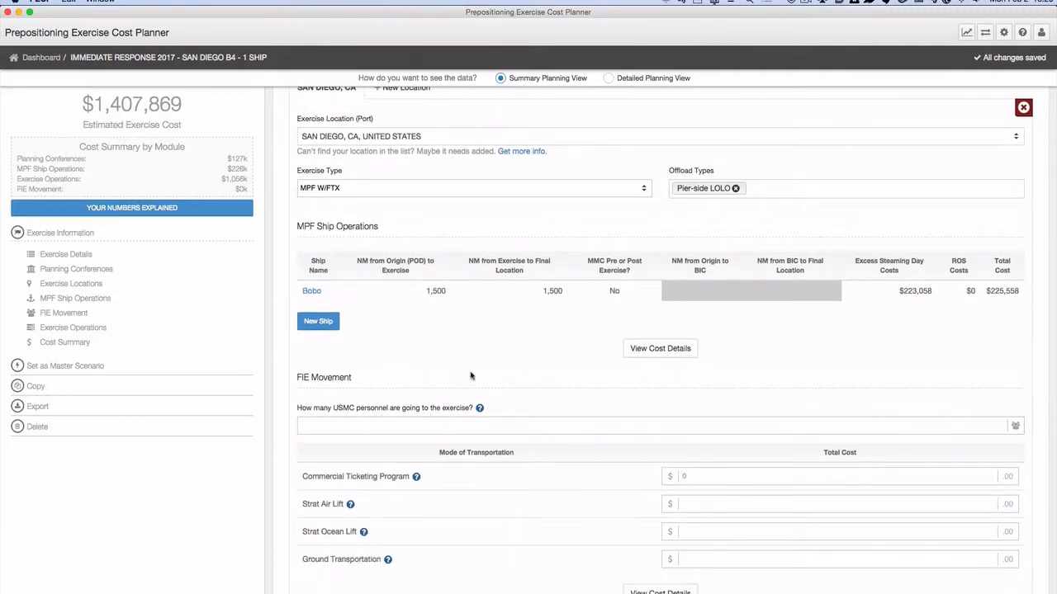
left_click(645, 350)
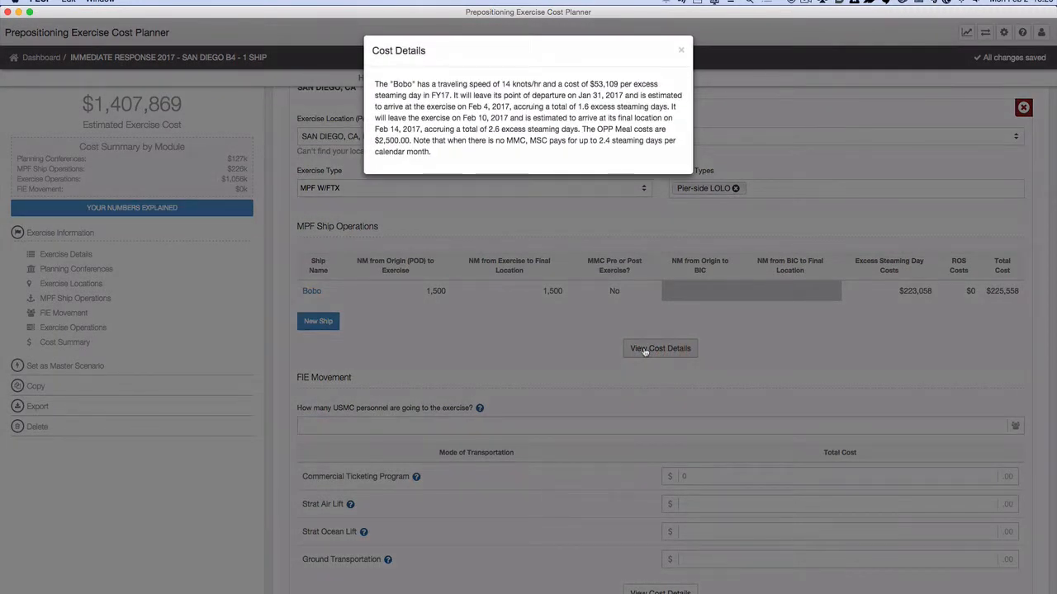
left_click(682, 53)
Set the number of USMC personnel going to the exercise to 500 in the FIE Movement section.
scroll(575, 431, "down", 1)
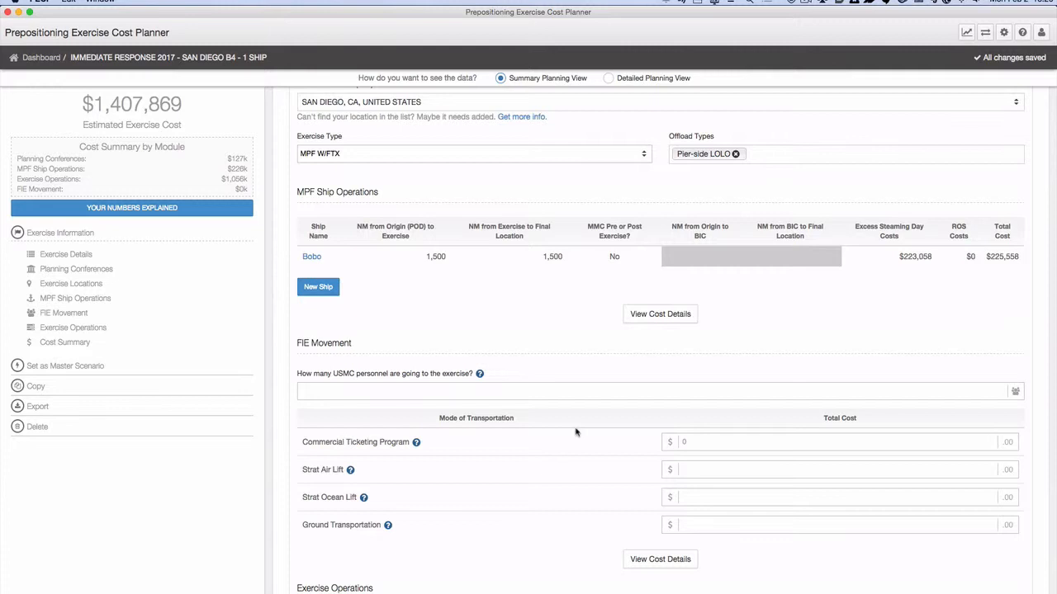
scroll(576, 432, "down", 1)
left_click(571, 369)
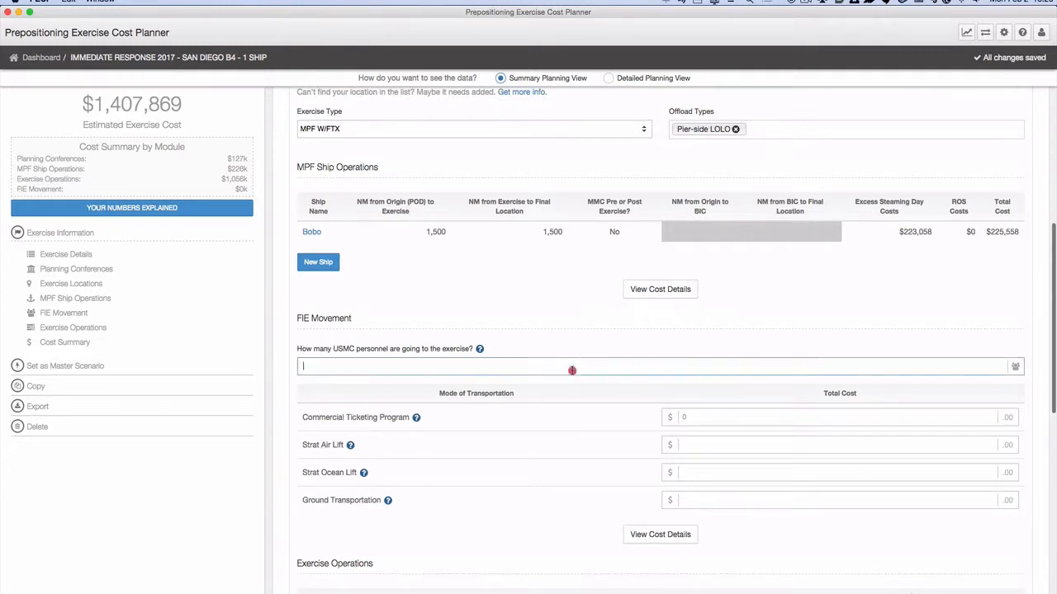
type("500")
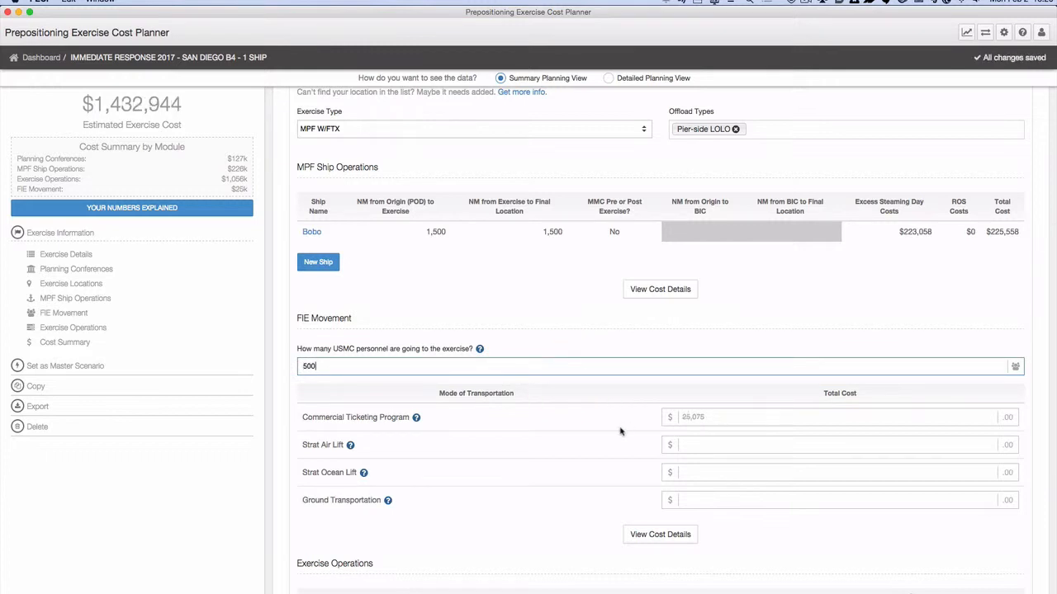
Set the FIE movement's Strat Air Lift cost to $5,000 and override its Commercial Ticketing Program cost with $20,000.
scroll(621, 429, "down", 3)
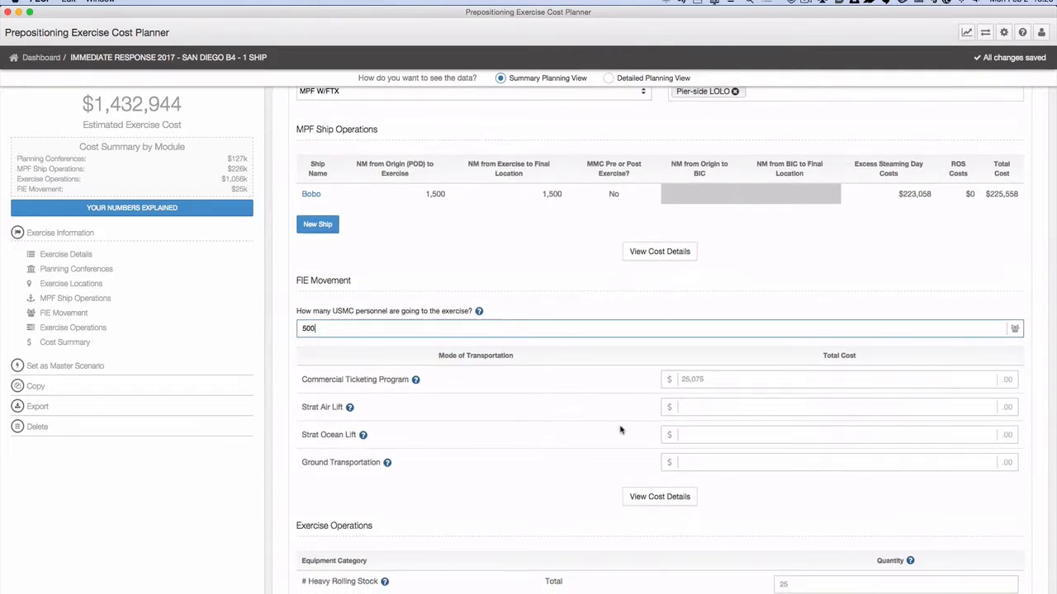
scroll(621, 429, "down", 3)
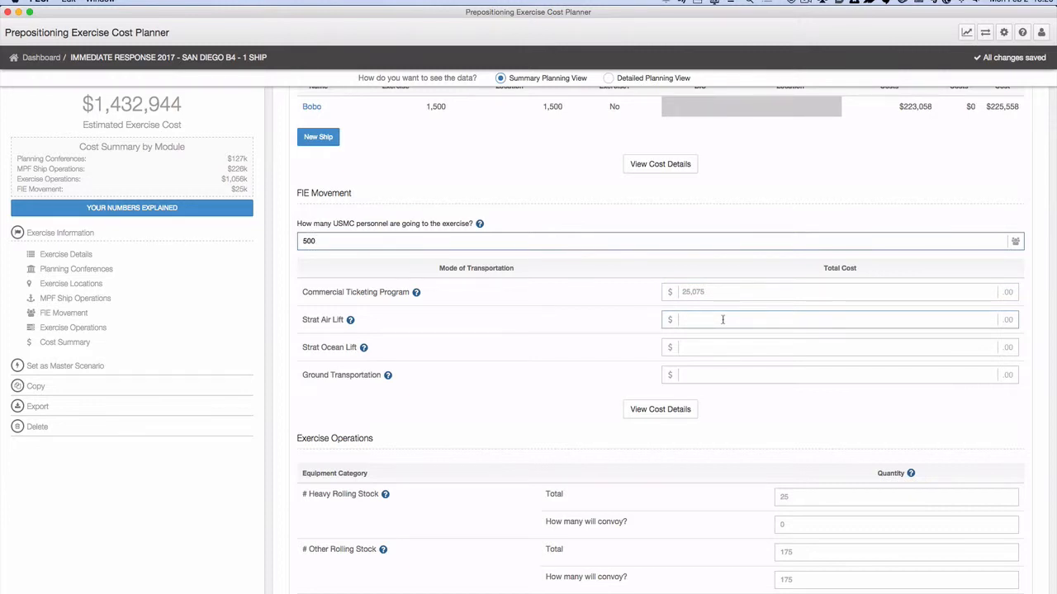
left_click(722, 320)
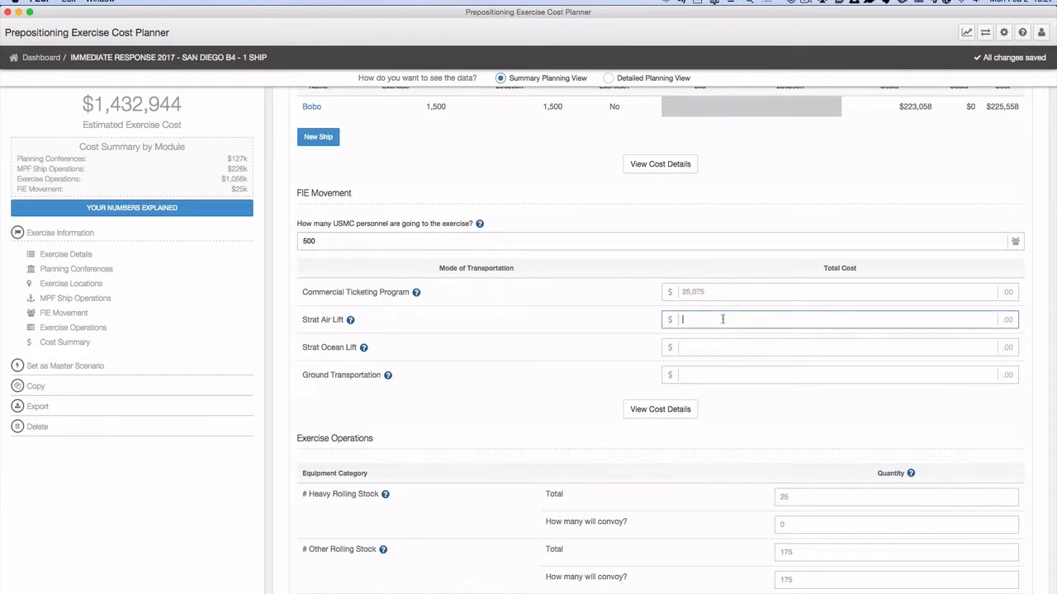
type("5000")
left_click(717, 292)
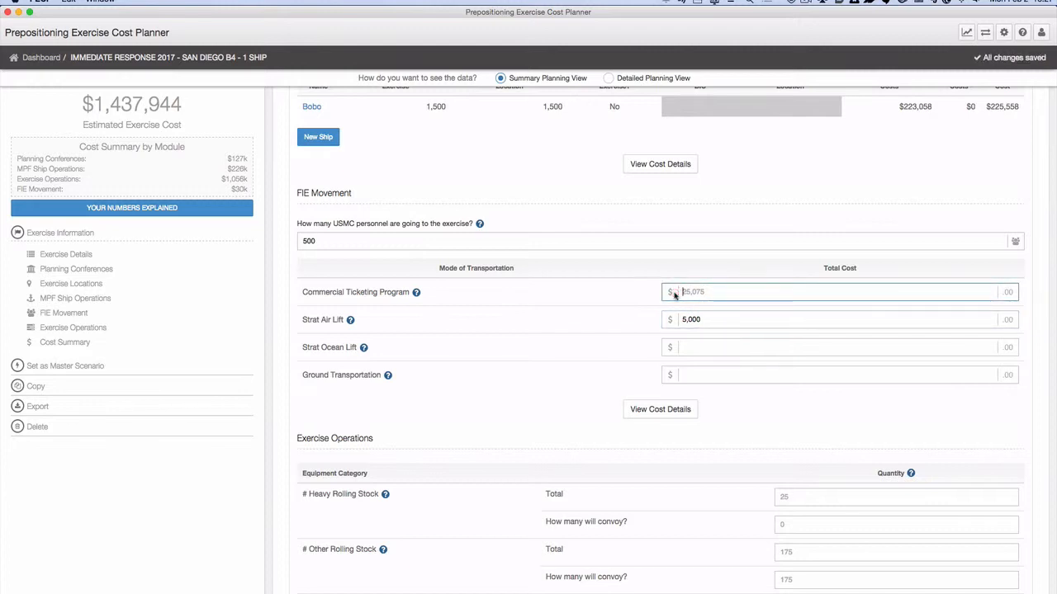
left_click(709, 292)
type("20,000")
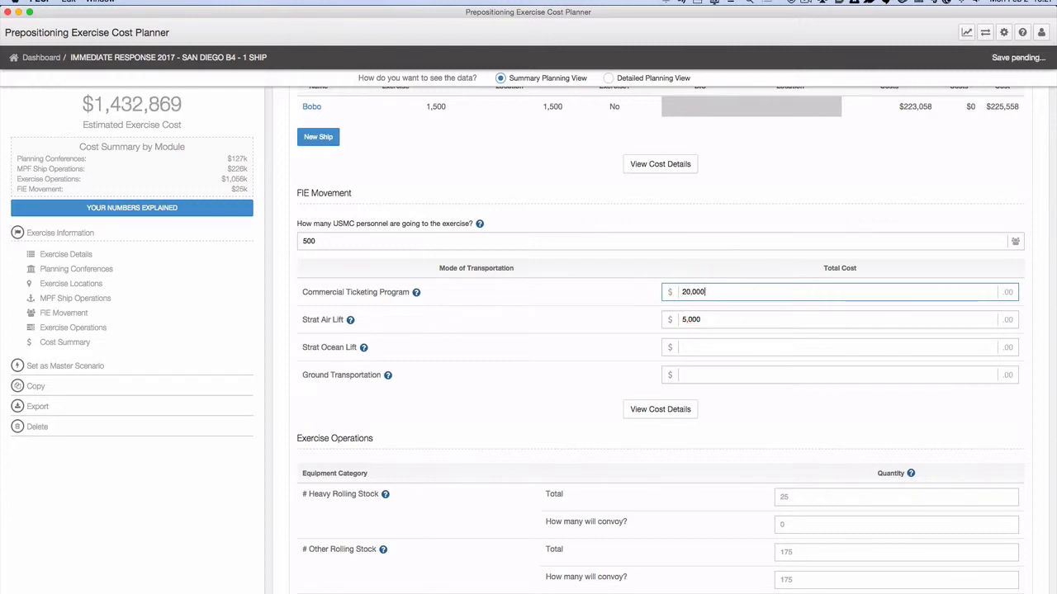
left_click(679, 439)
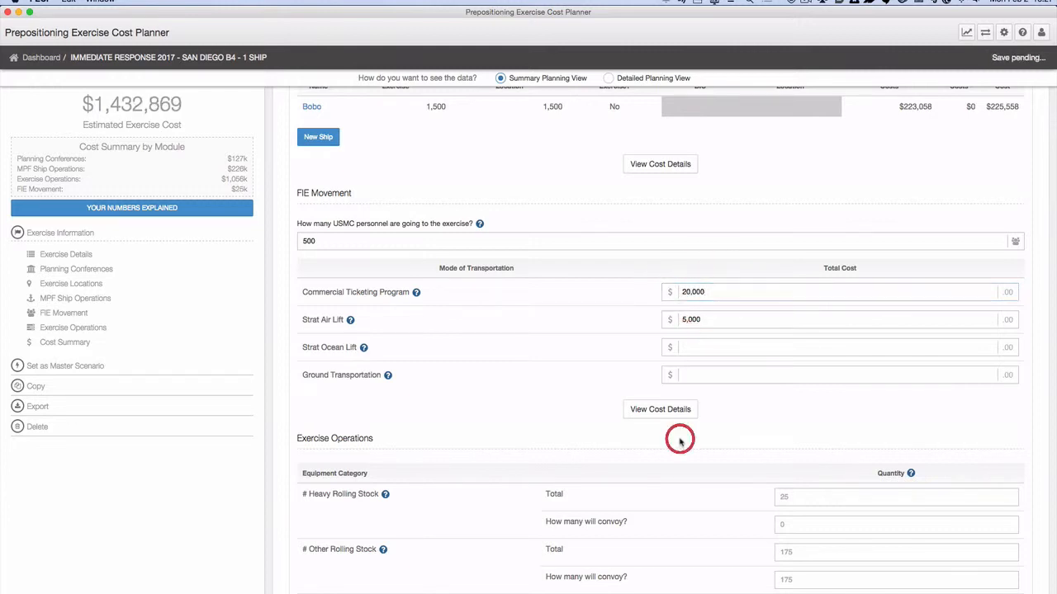
Set the total quantity of Heavy Rolling Stock to 30 in the Exercise Operations section.
scroll(680, 443, "down", 1)
scroll(680, 444, "down", 1)
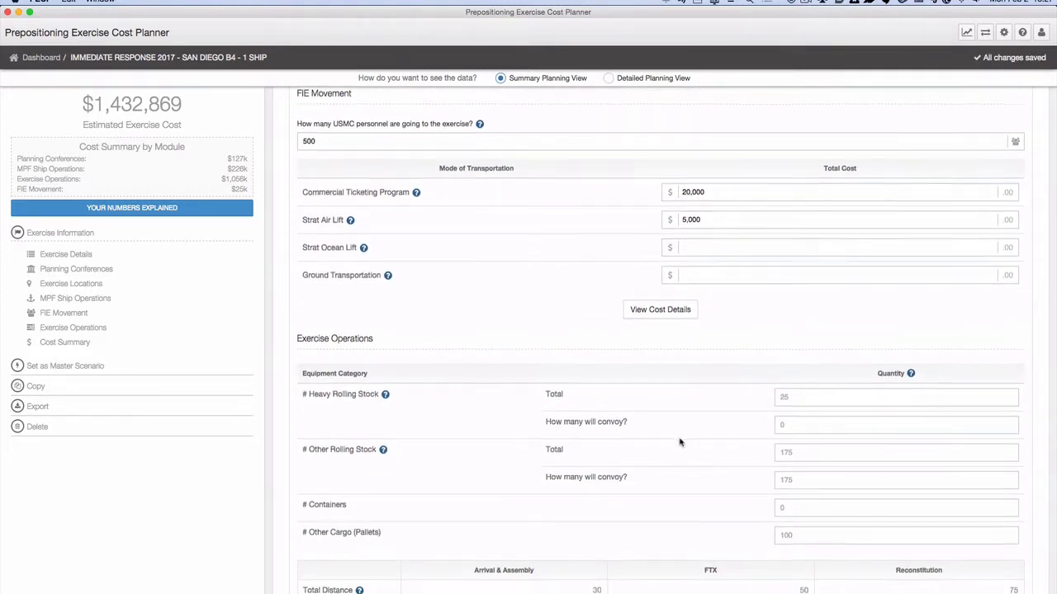
scroll(680, 443, "down", 1)
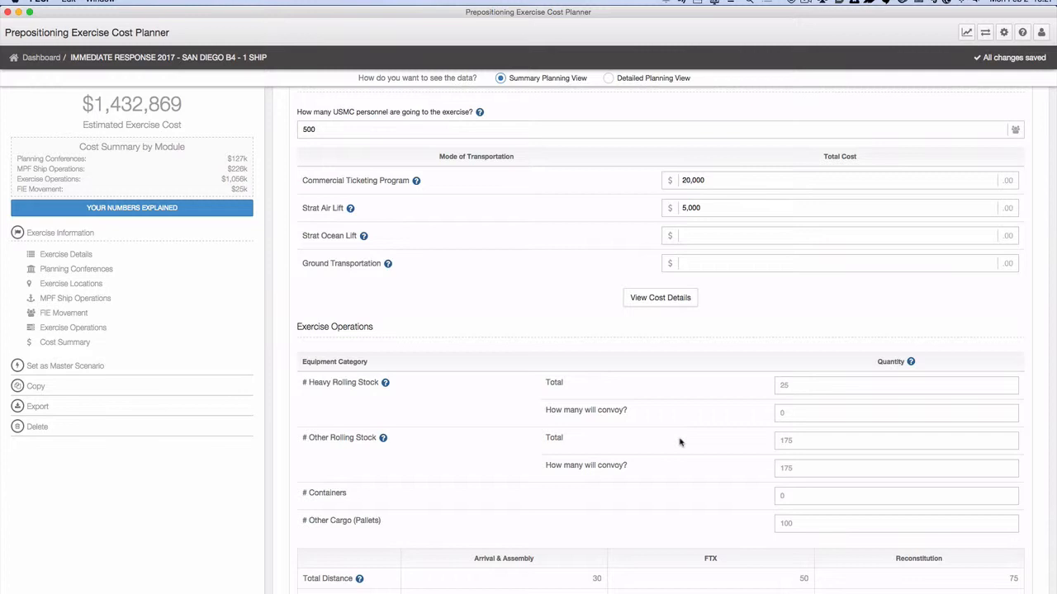
scroll(680, 443, "down", 1)
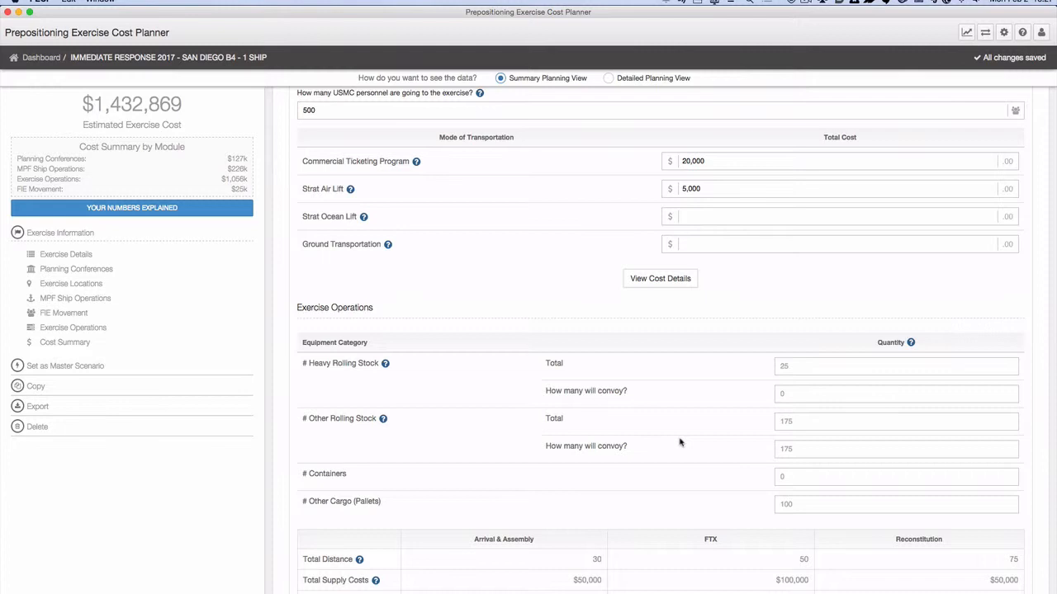
scroll(680, 442, "down", 4)
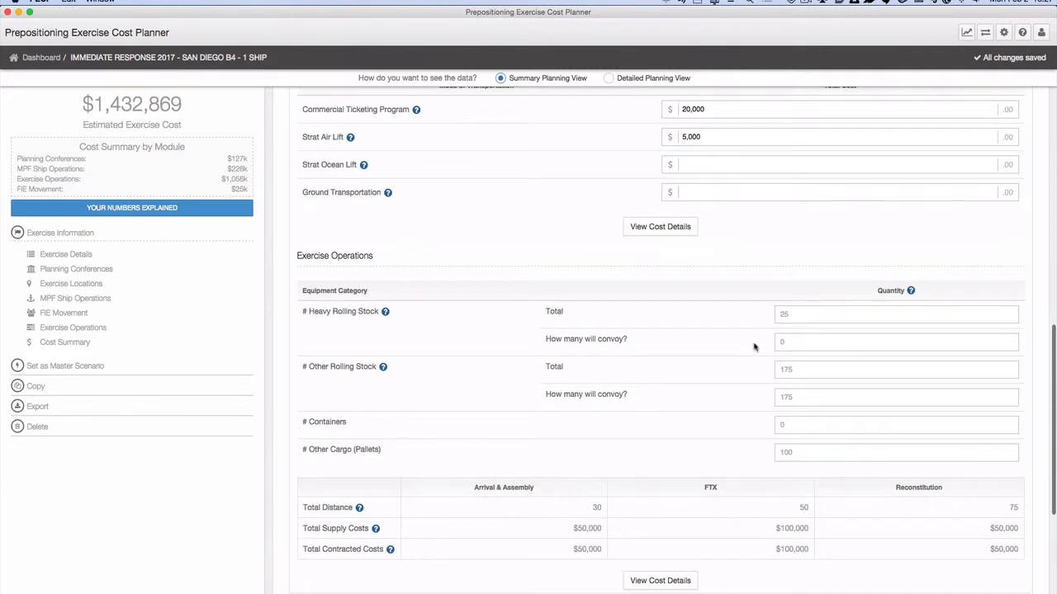
scroll(754, 347, "down", 2)
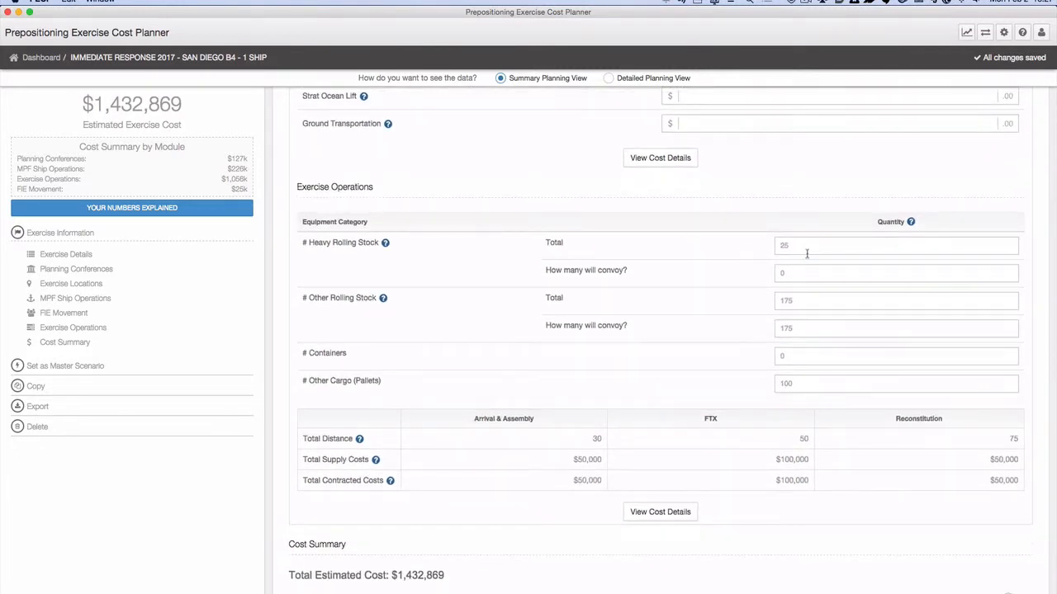
left_click(807, 250)
left_click_drag(806, 244, 758, 242)
type("30")
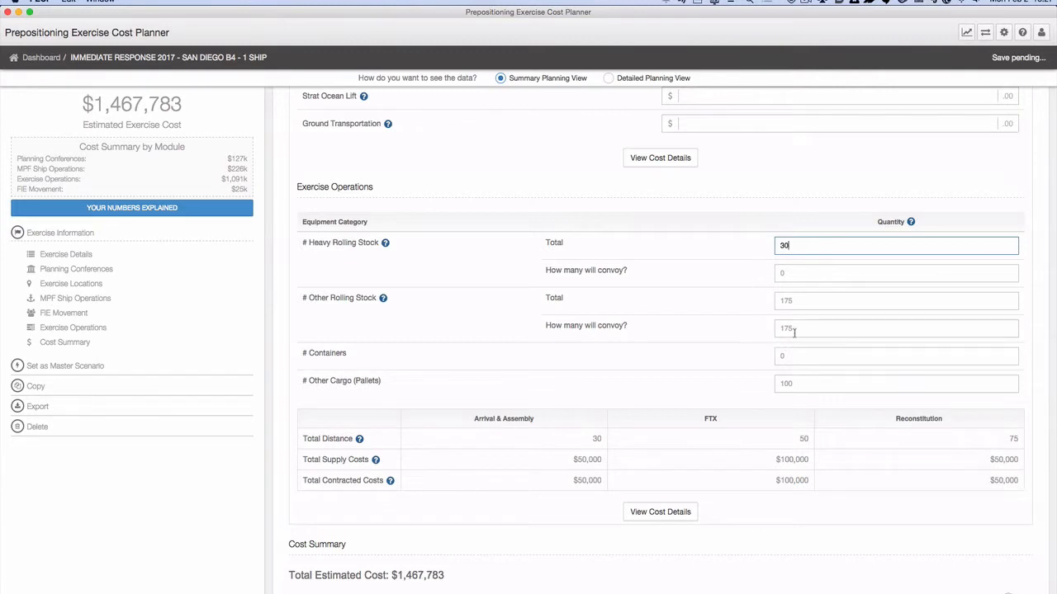
Set the total distance traveled for the Arrival & Assembly segment to 20 miles in the Exercise Operations section.
left_click(793, 302)
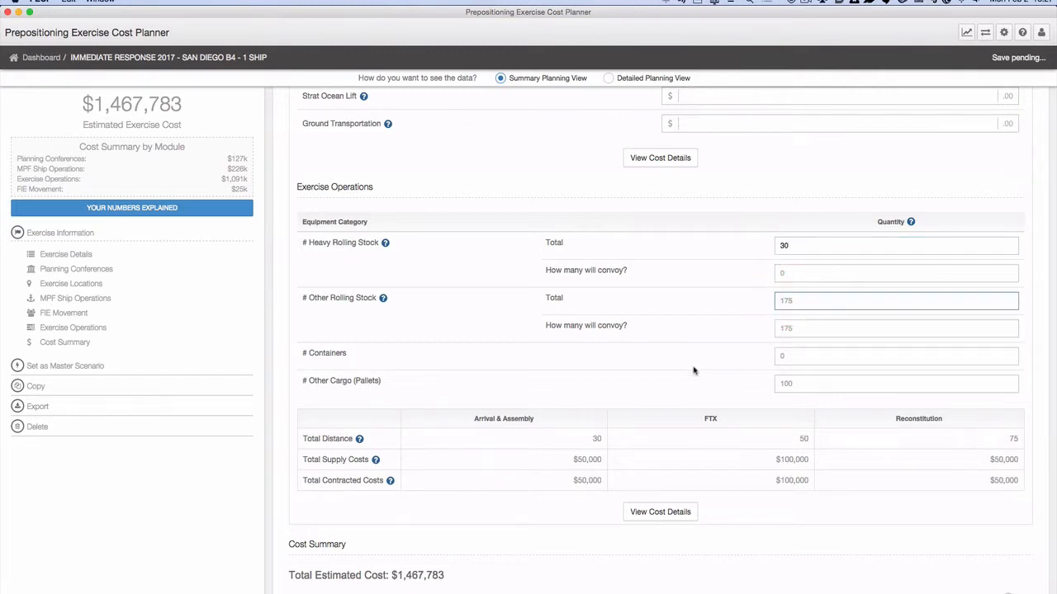
scroll(693, 371, "down", 5)
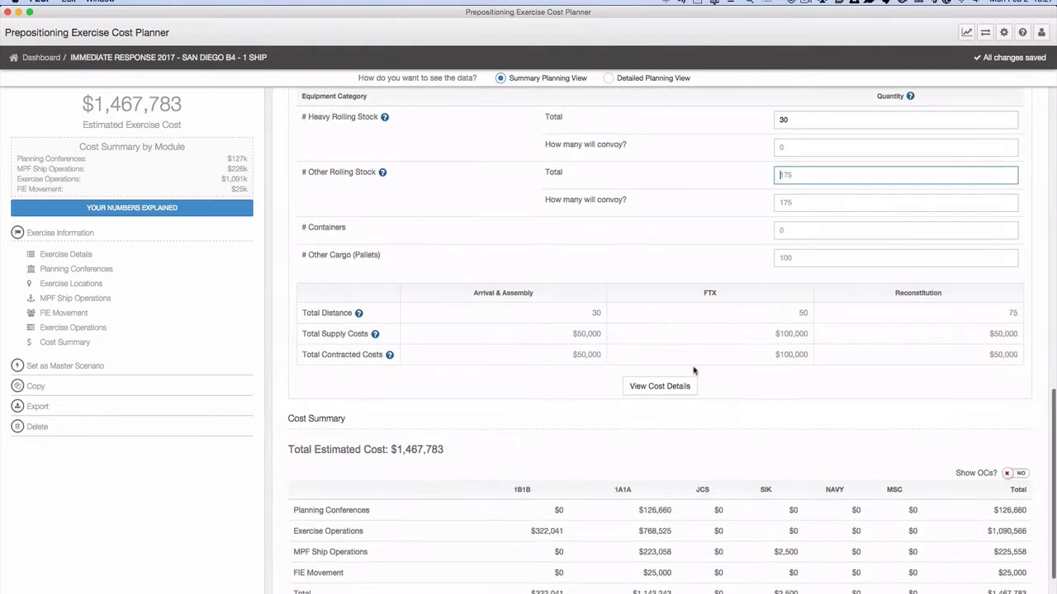
left_click(585, 314)
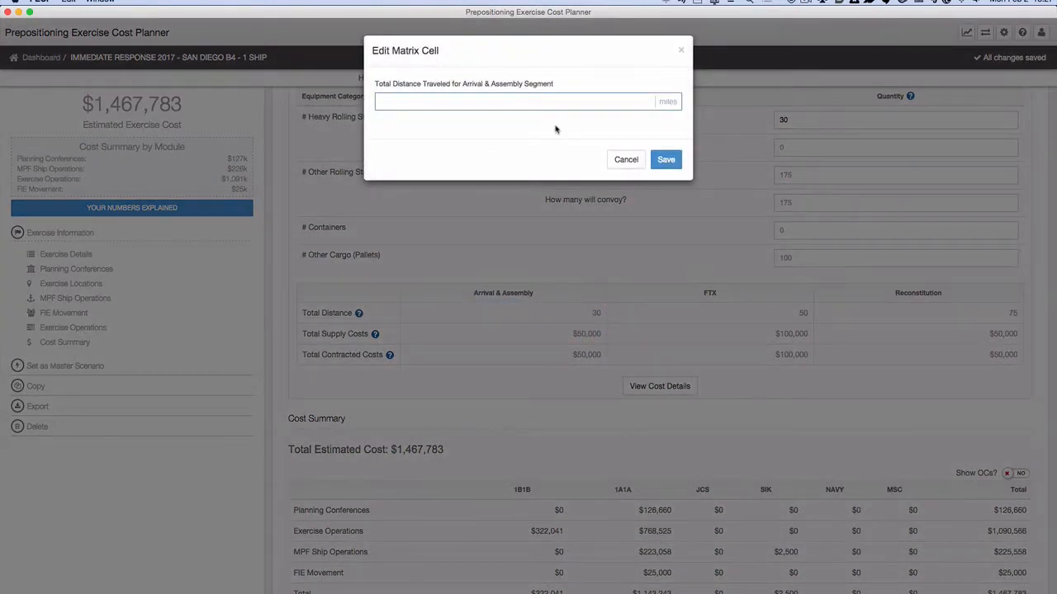
type("20")
left_click(673, 164)
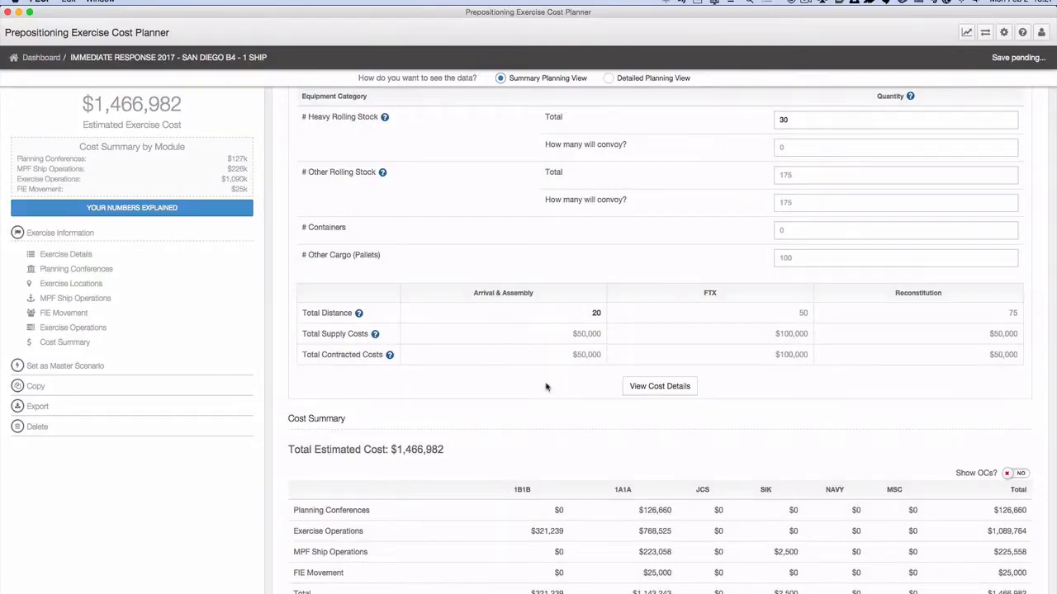
Show the OCs in the Cost Summary and review the cost breakdown of each module down to the total.
scroll(553, 435, "down", 1)
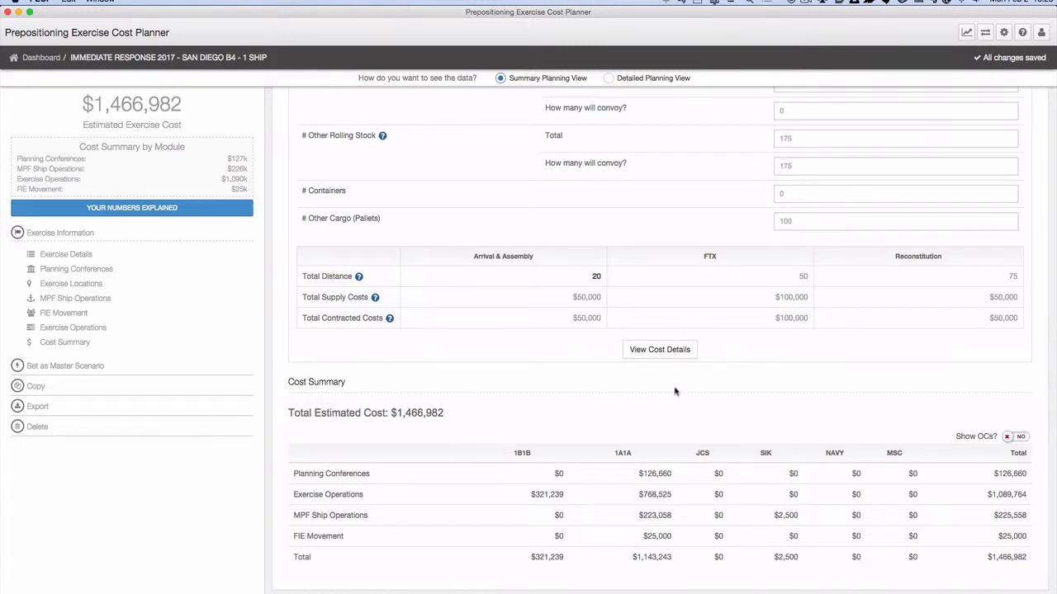
left_click(1012, 438)
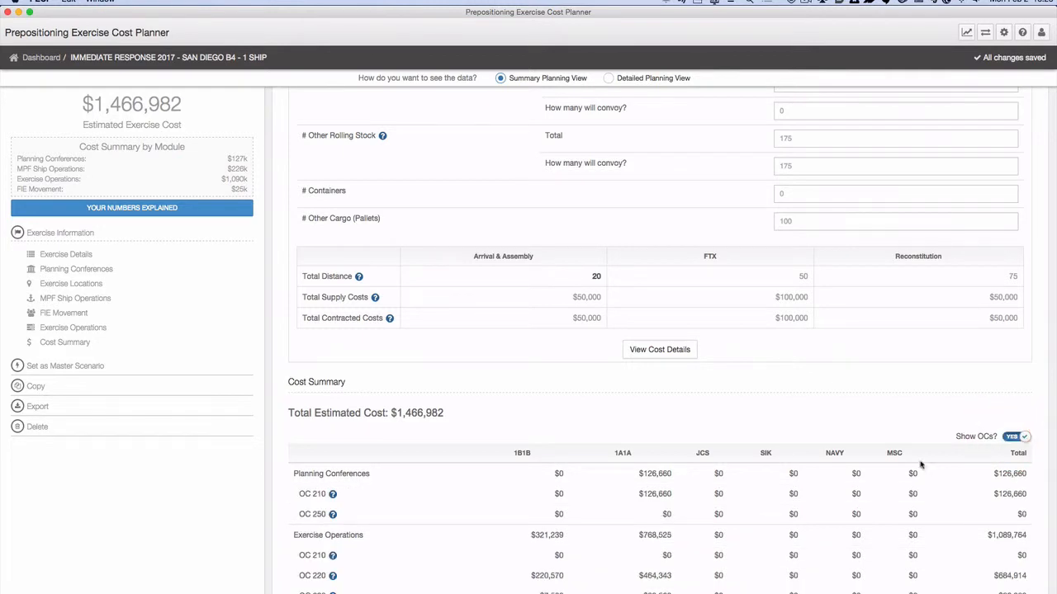
scroll(911, 470, "down", 1)
scroll(911, 469, "down", 5)
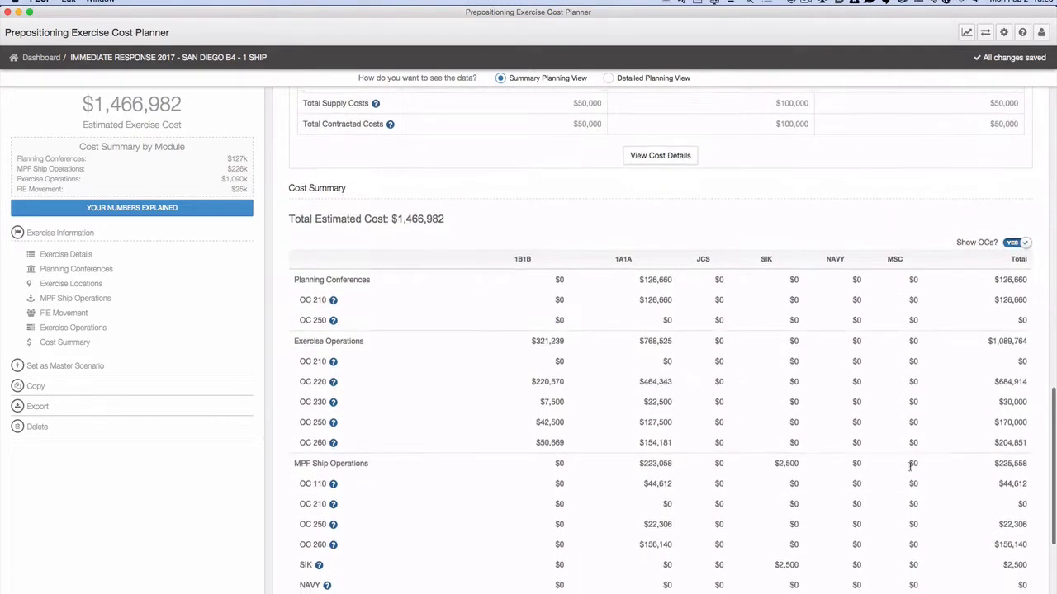
scroll(911, 470, "down", 2)
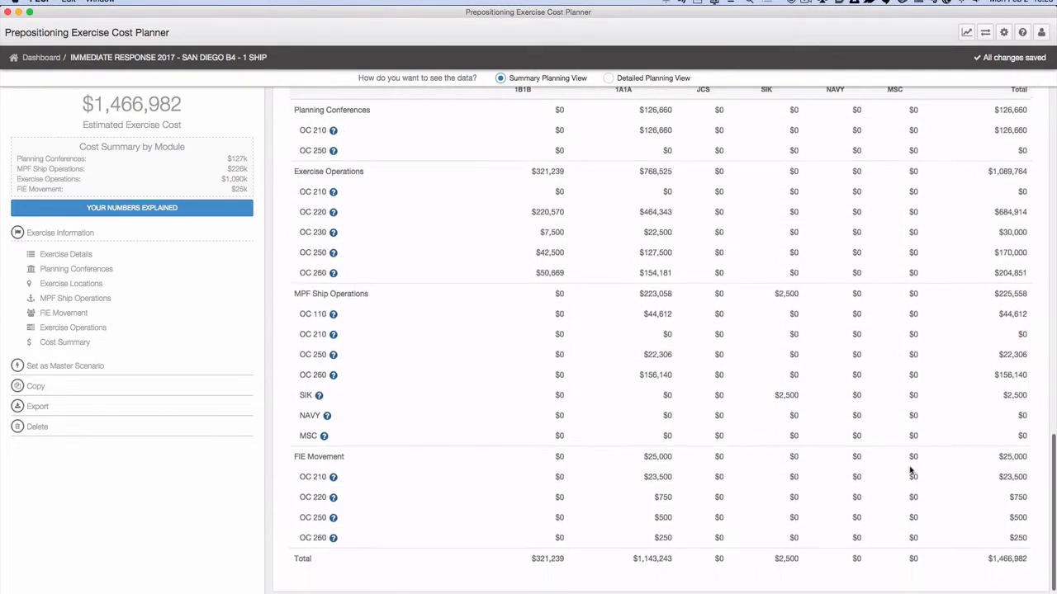